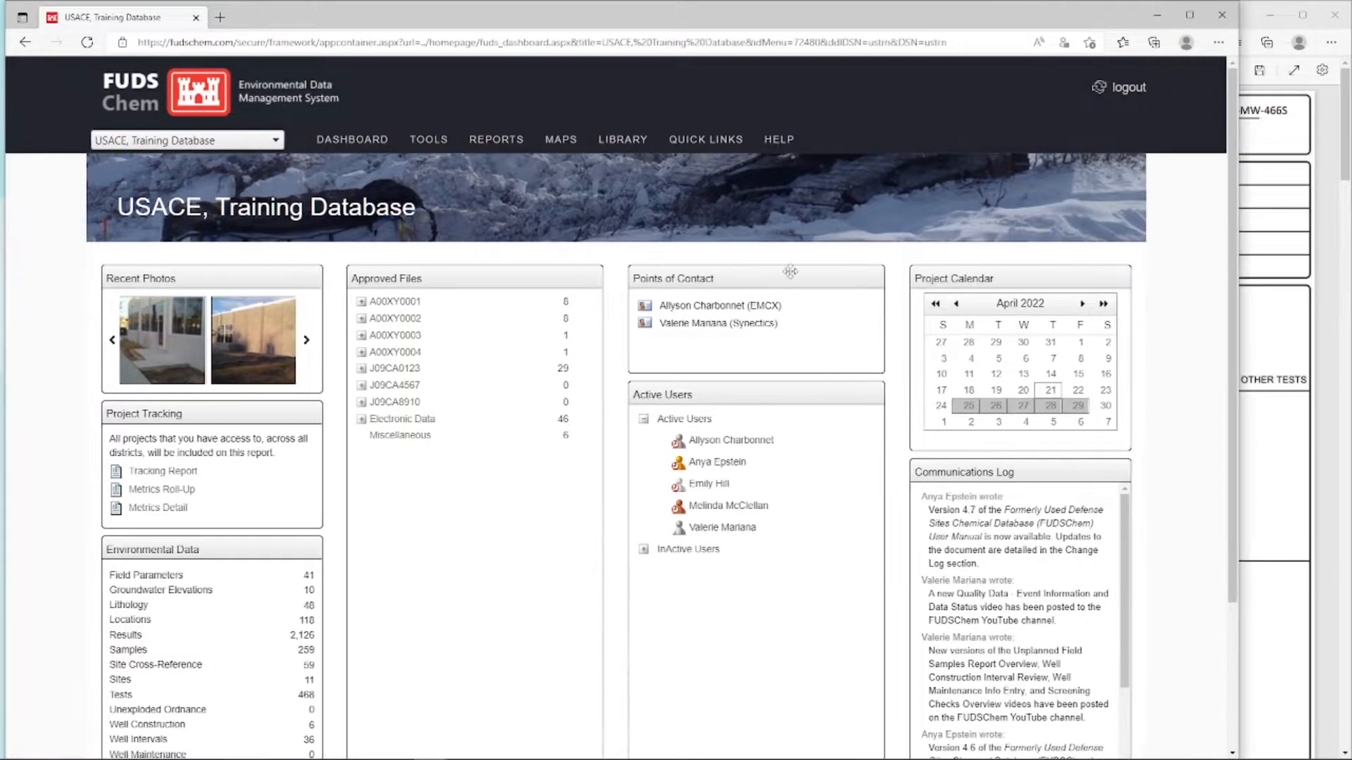
Create a Lithology (LTD) data submission file for the FUDS Training 2017 event and fit its editor beside the boring log.
mouse_move(433, 141)
left_click(547, 344)
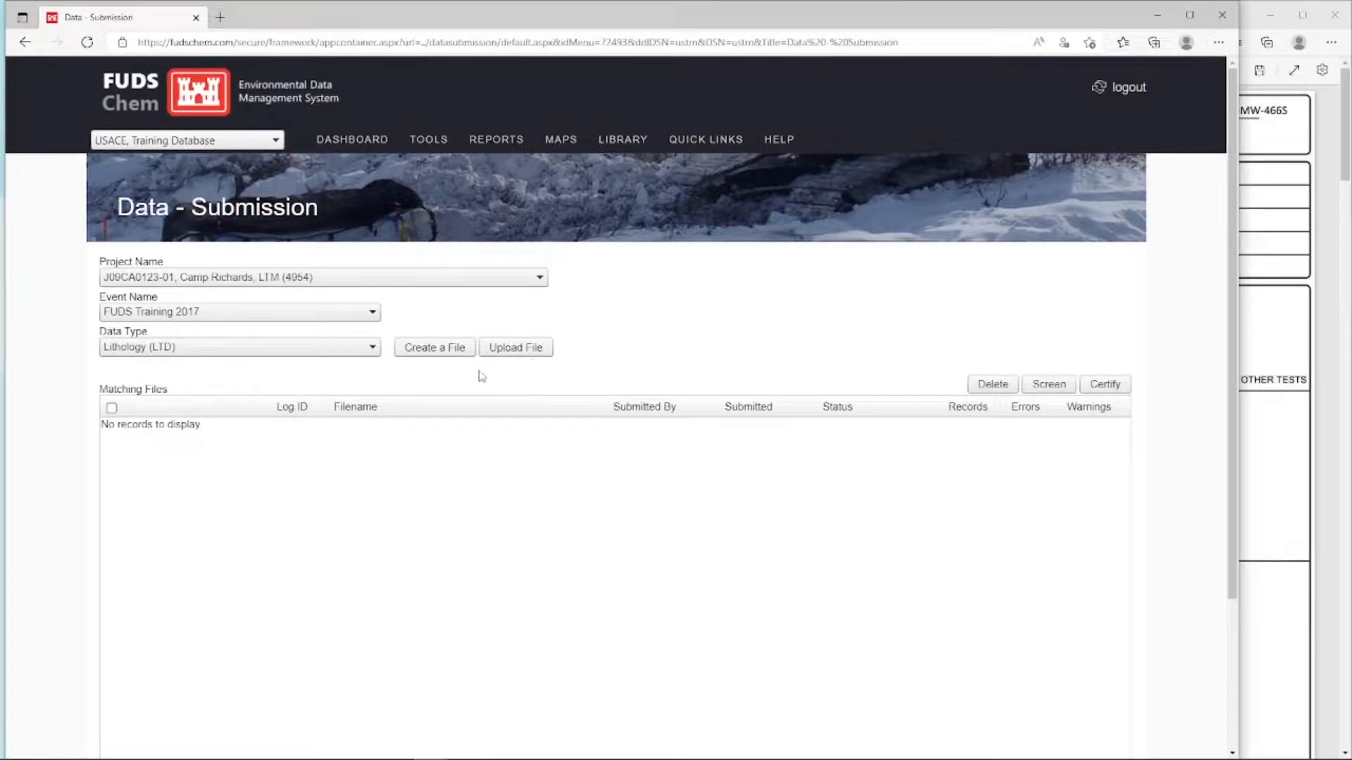
left_click(443, 352)
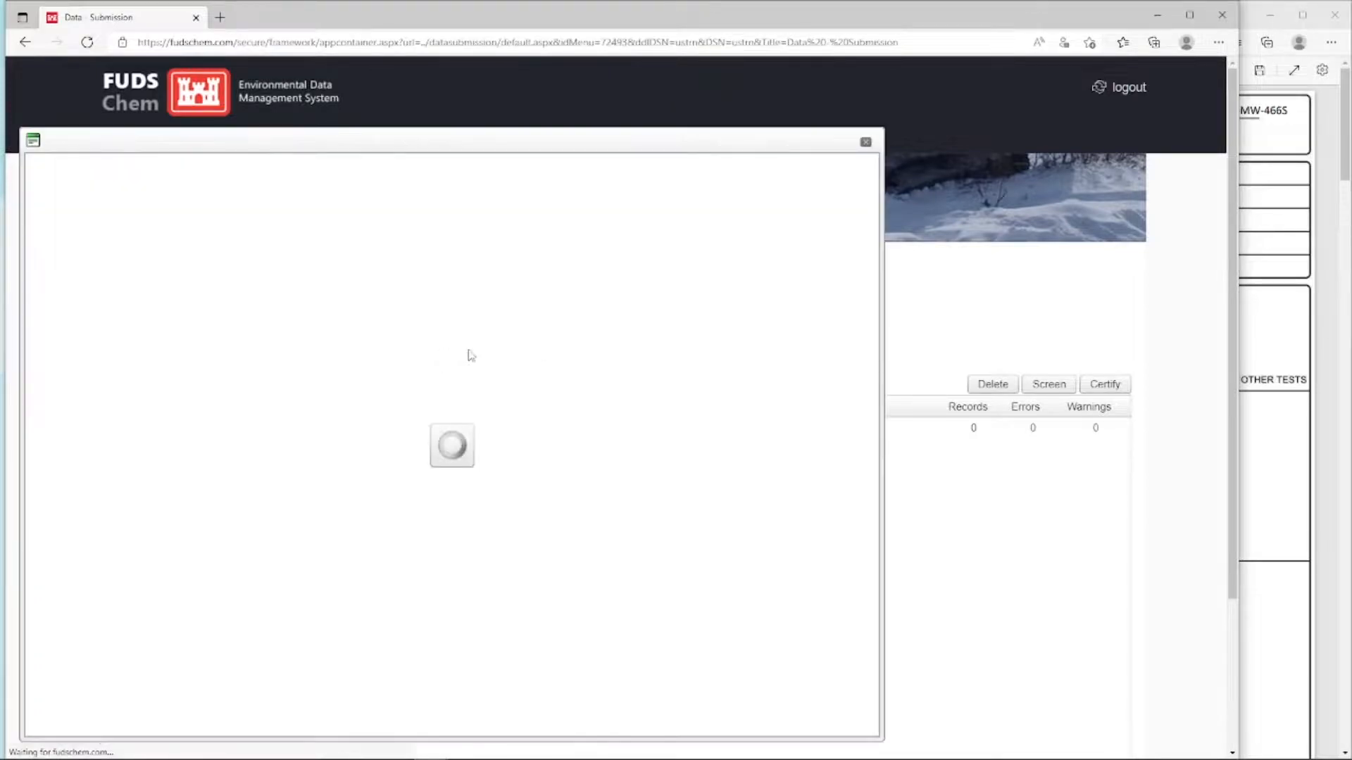
left_click_drag(1236, 378, 687, 388)
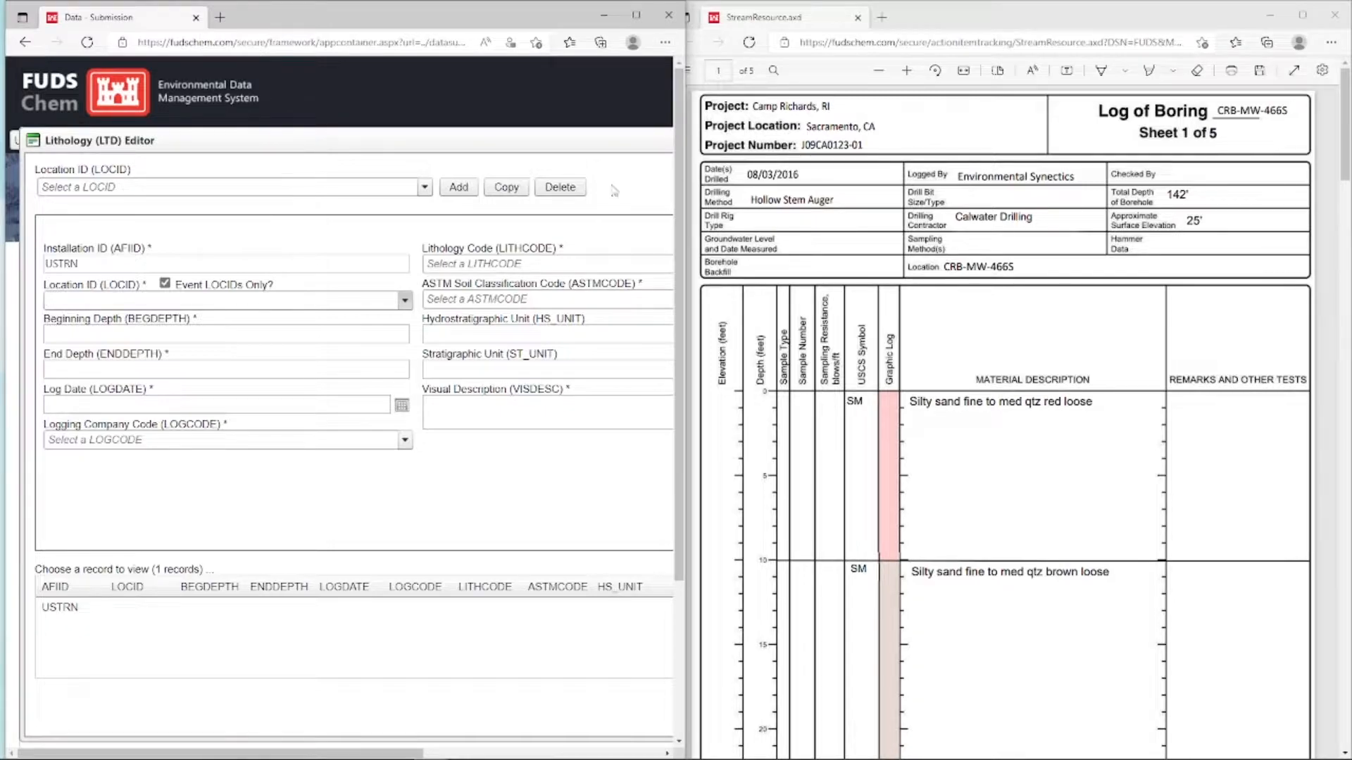
Turn off the event-only location filter and set the record's Location ID to CRB-MW-466S.
left_click(318, 298)
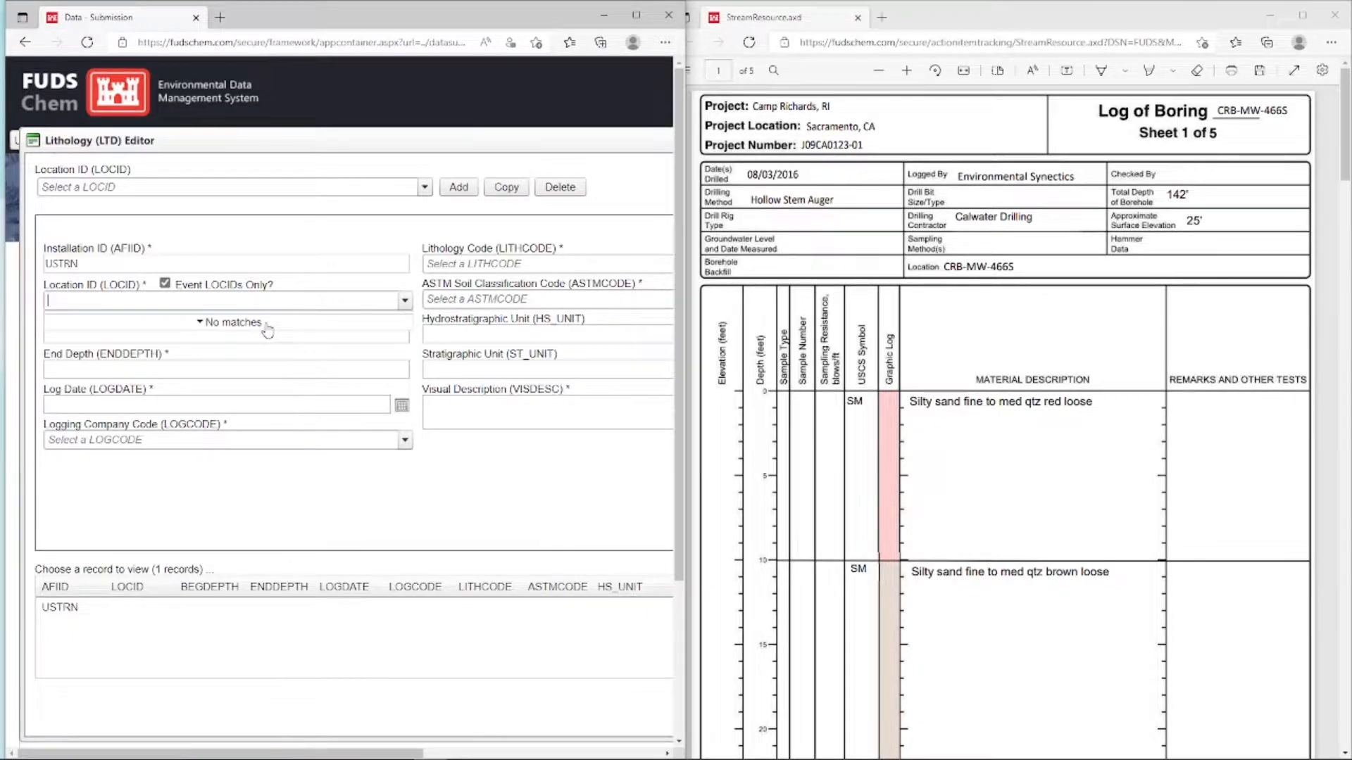
left_click(165, 286)
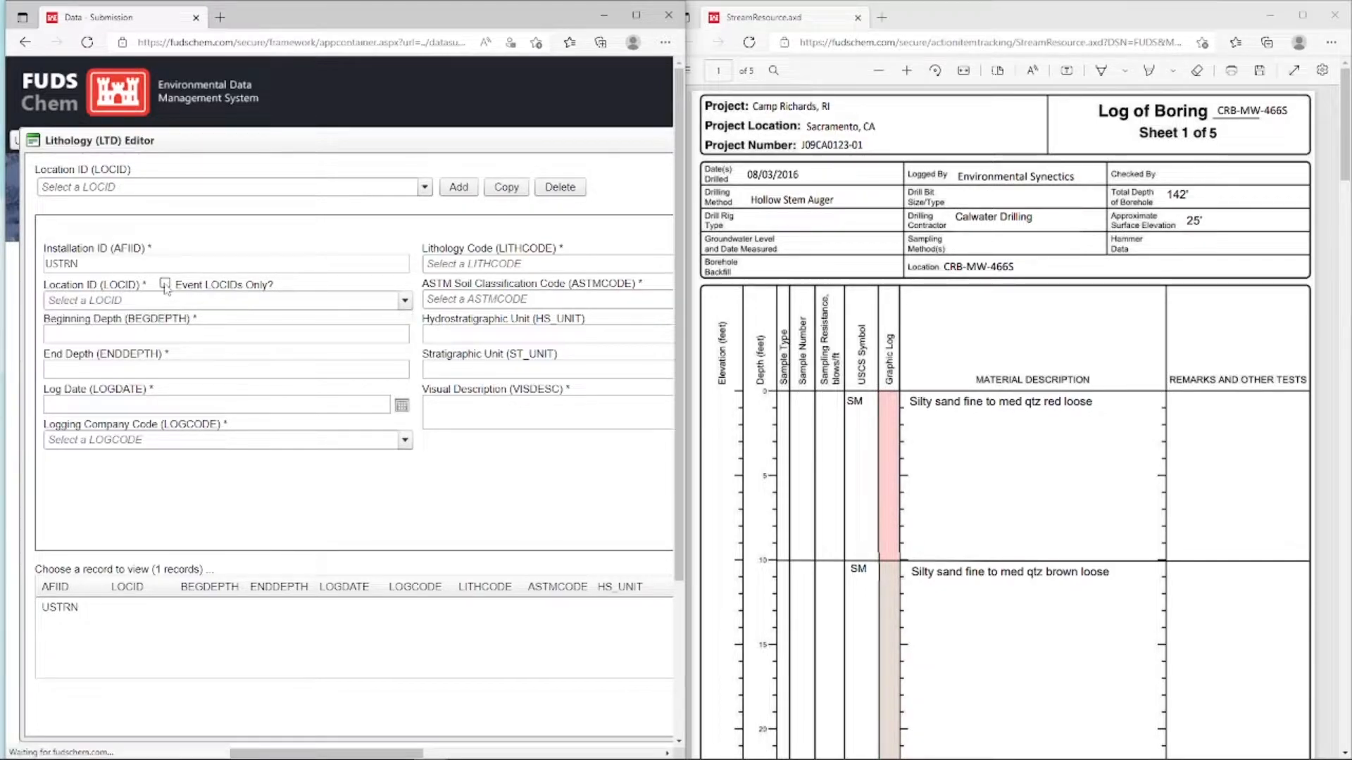
left_click(255, 301)
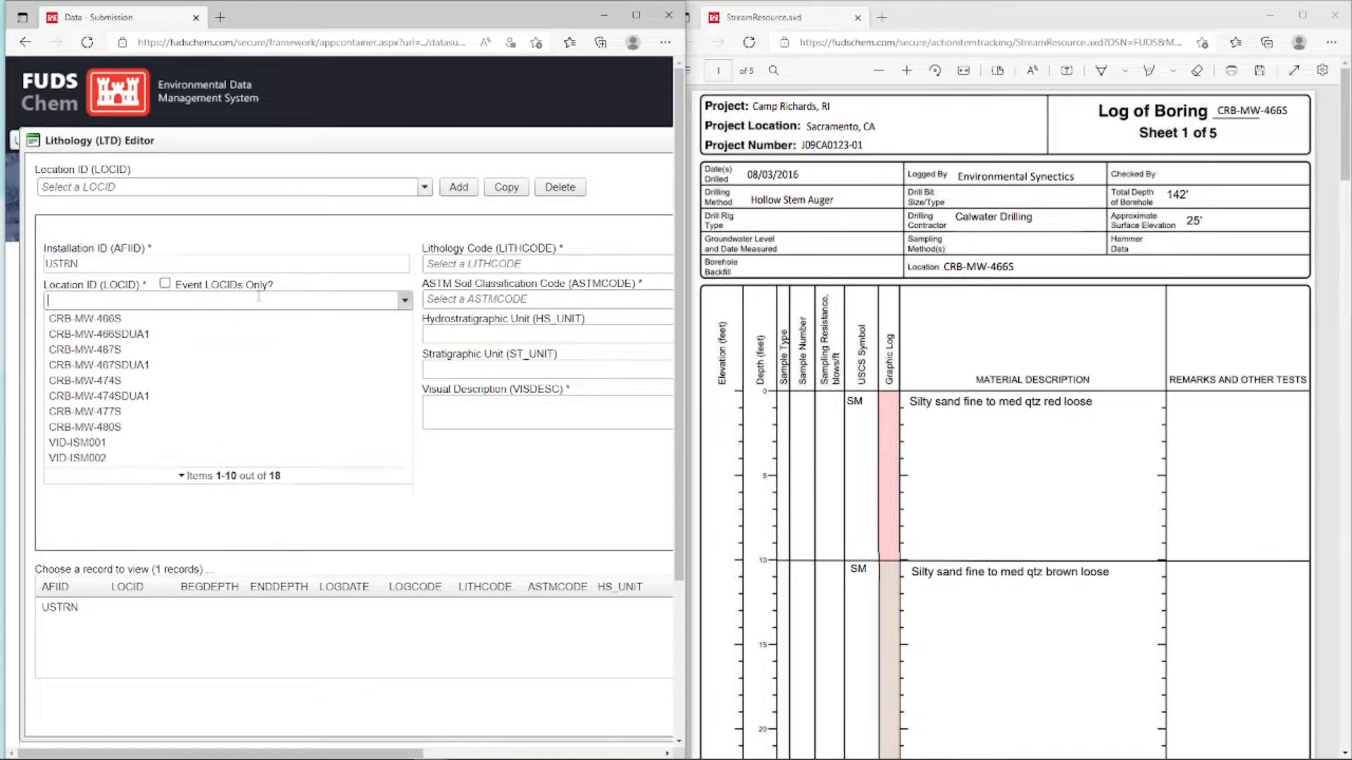
left_click(143, 321)
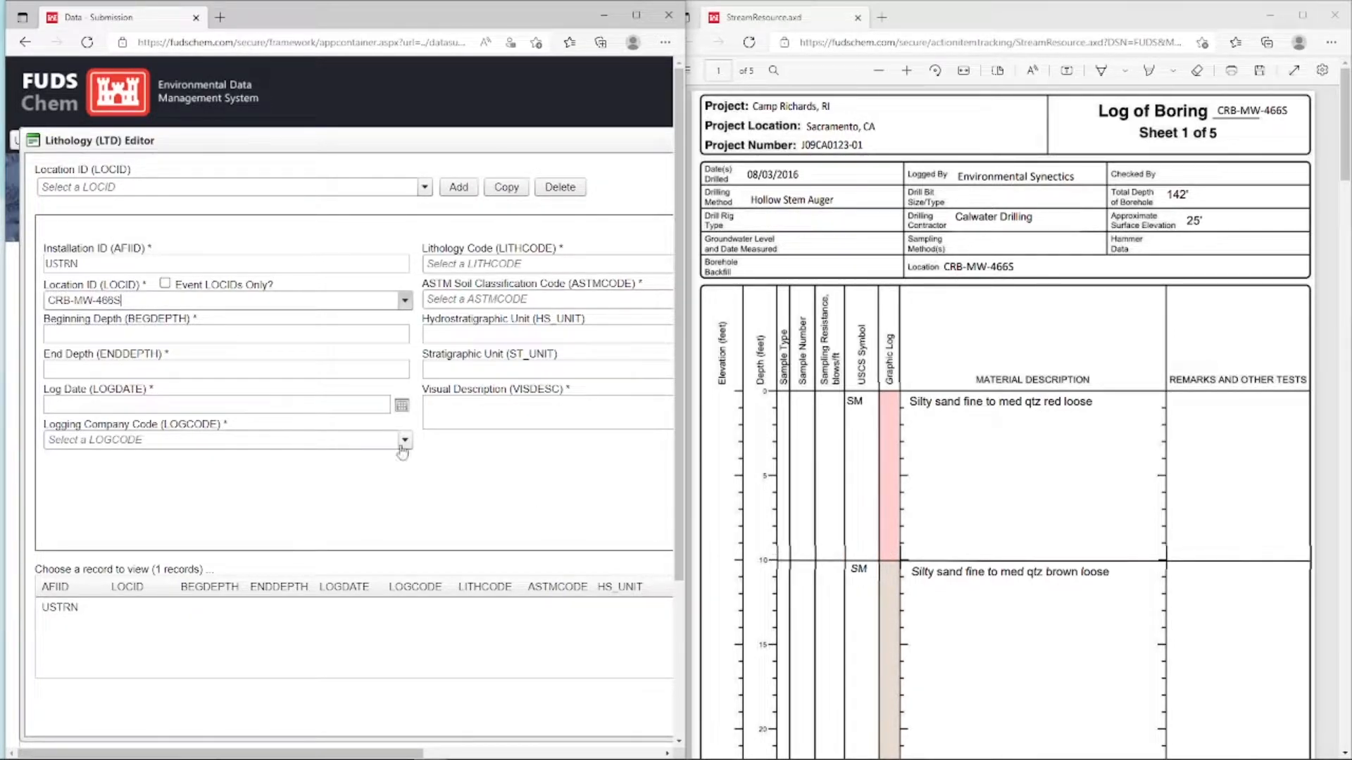
Set the record's beginning depth to 0, end depth to 10 and log date to 8/3/2016.
left_click(173, 329)
type("0")
left_click(145, 369)
type("10")
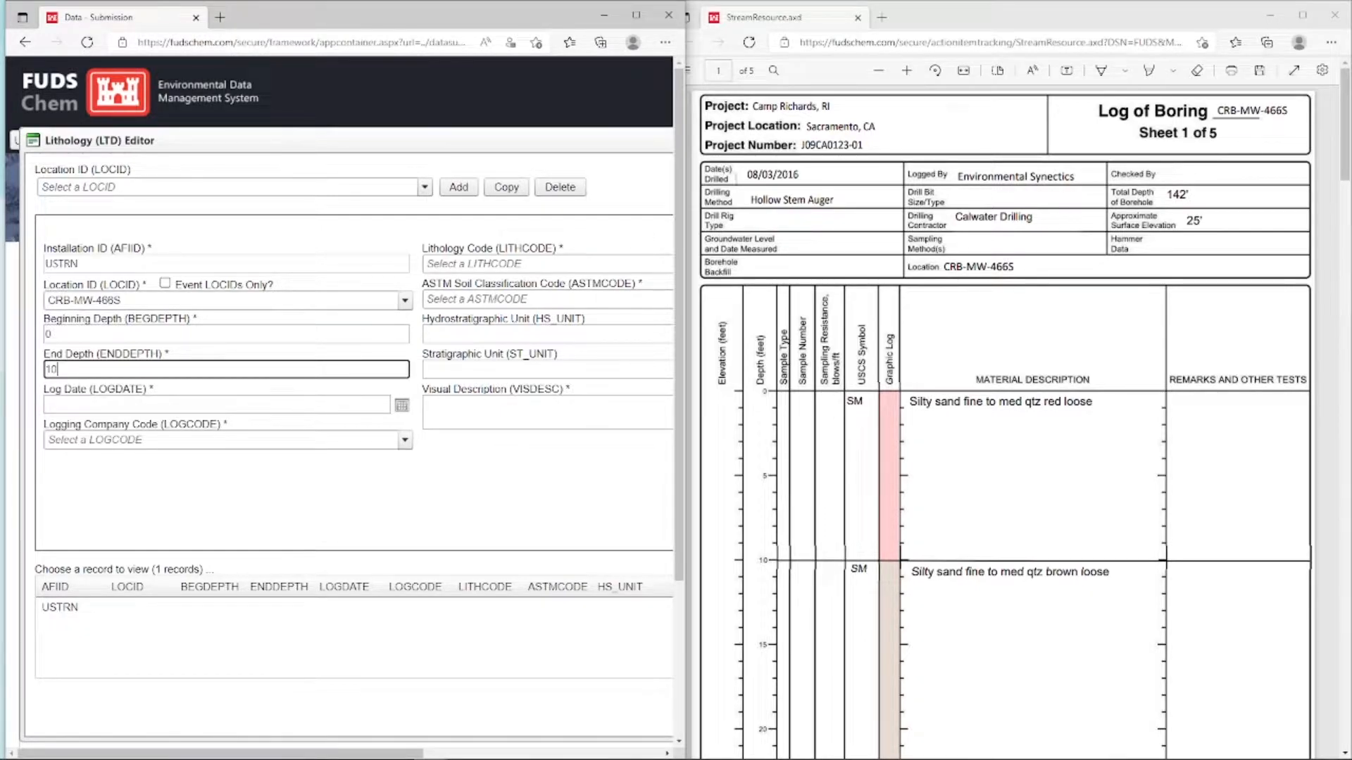
left_click(181, 405)
type("8/3")
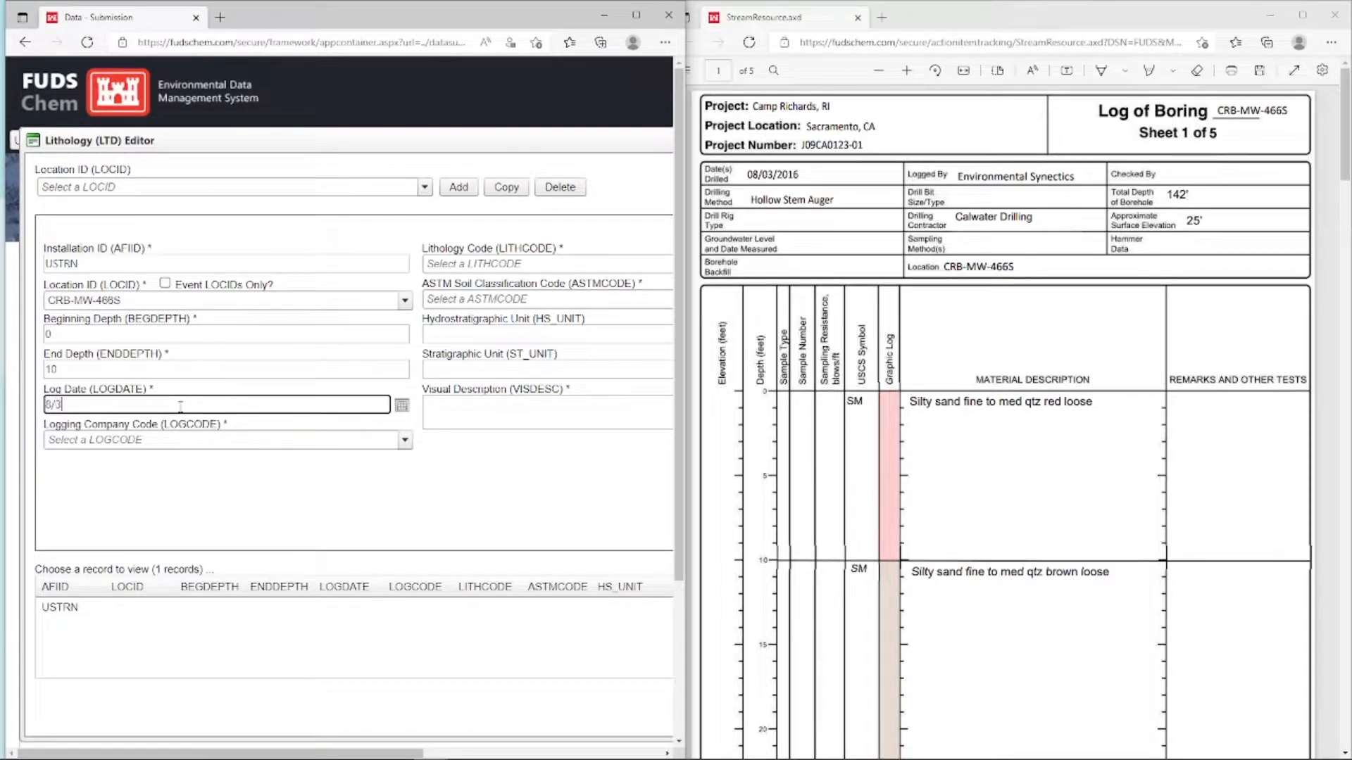
type("/2016")
Set the logging company code to ESYS (Environmental Synectics, Inc., Sacramento, CA) after browsing the available codes.
left_click(384, 440)
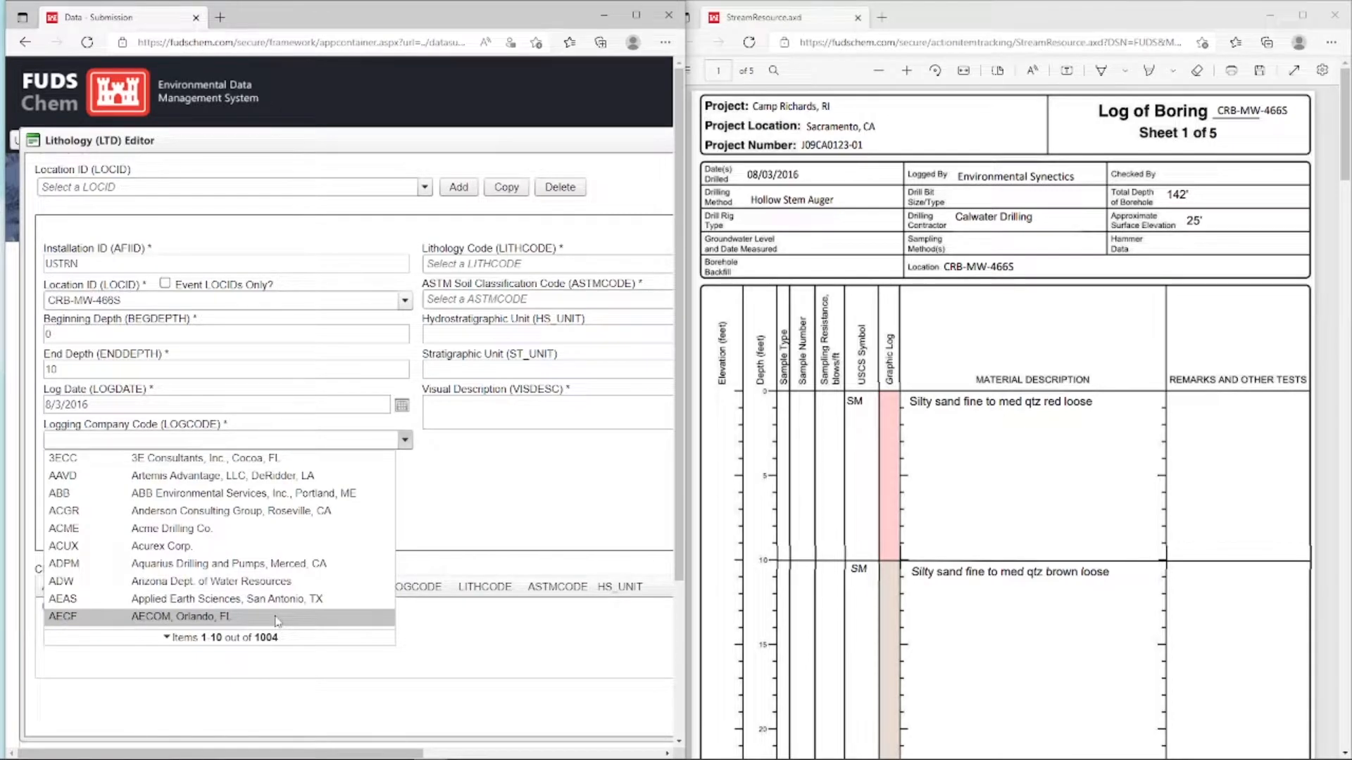
left_click(312, 641)
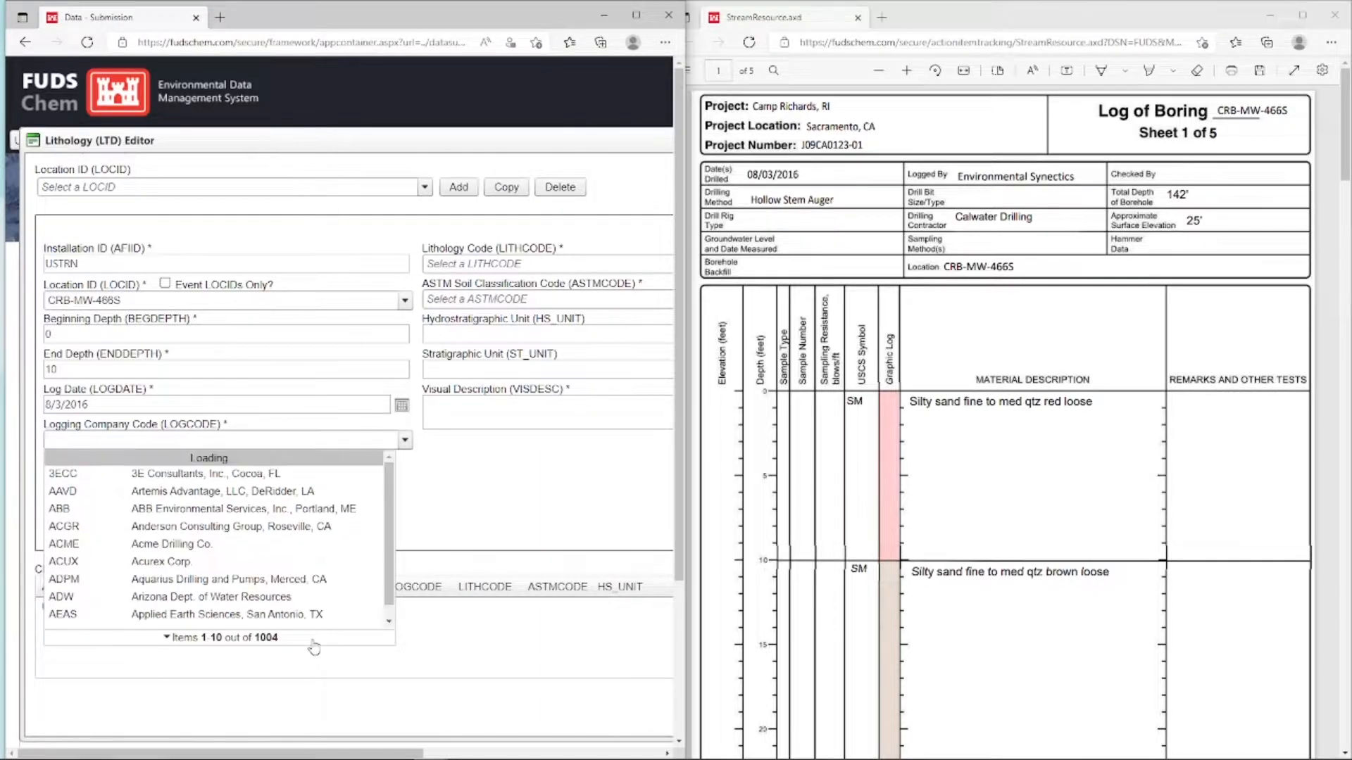
scroll(300, 585, "down", 2)
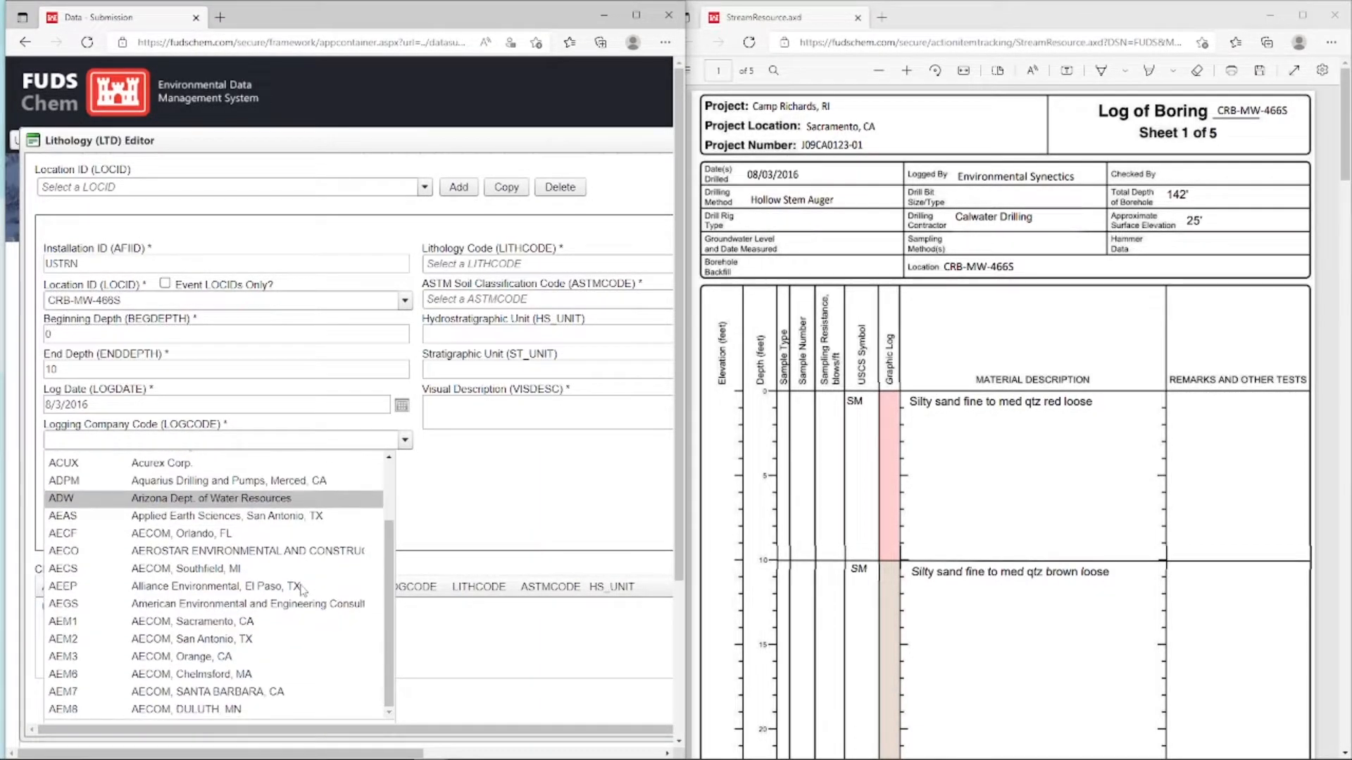
scroll(301, 587, "down", 1)
left_click(229, 717)
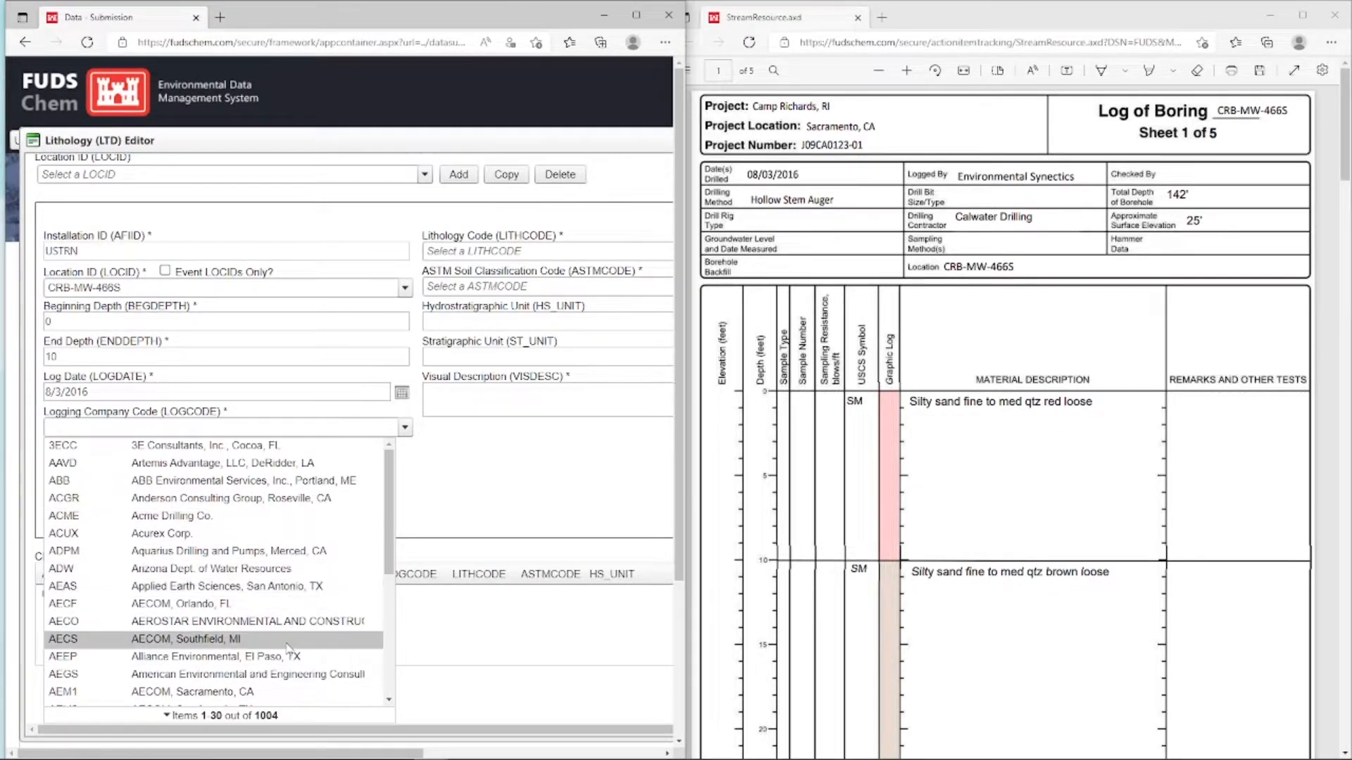
left_click(116, 428)
type("Esys")
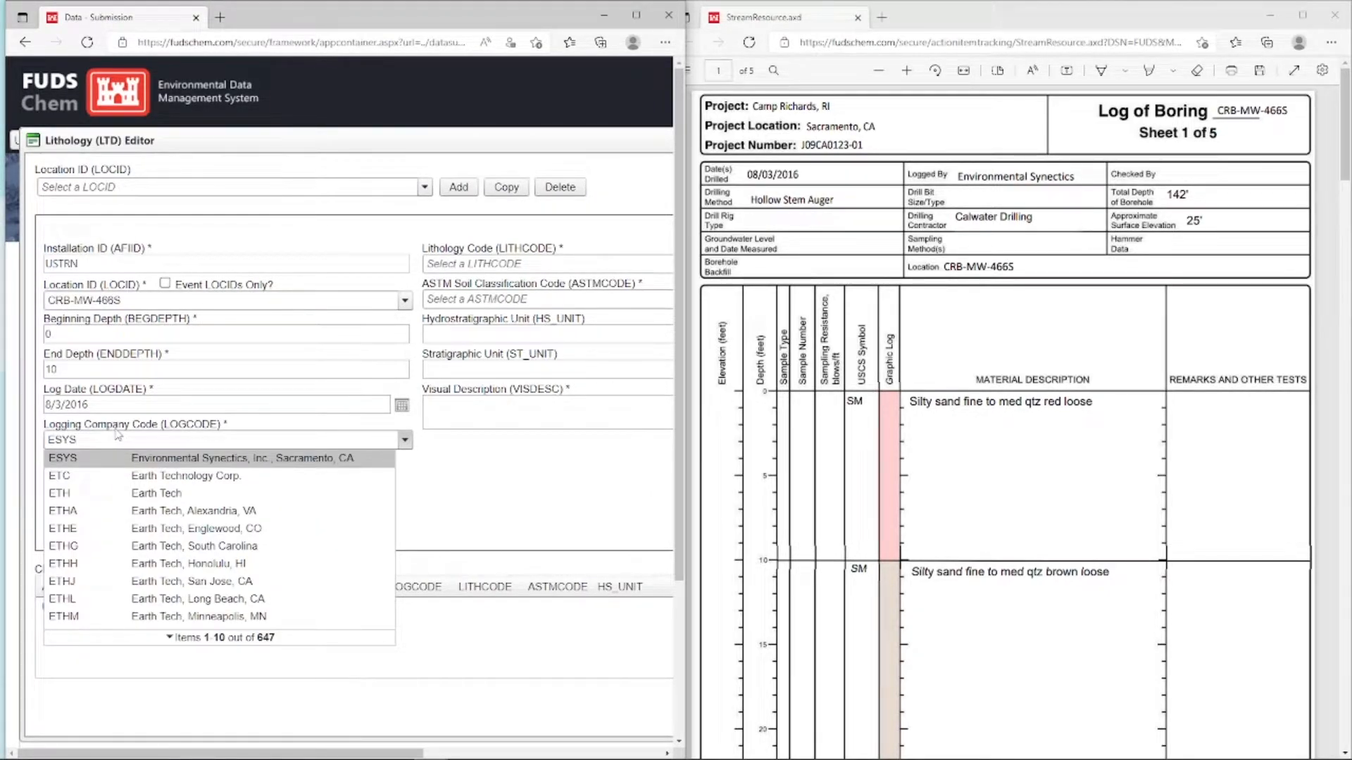
left_click(366, 461)
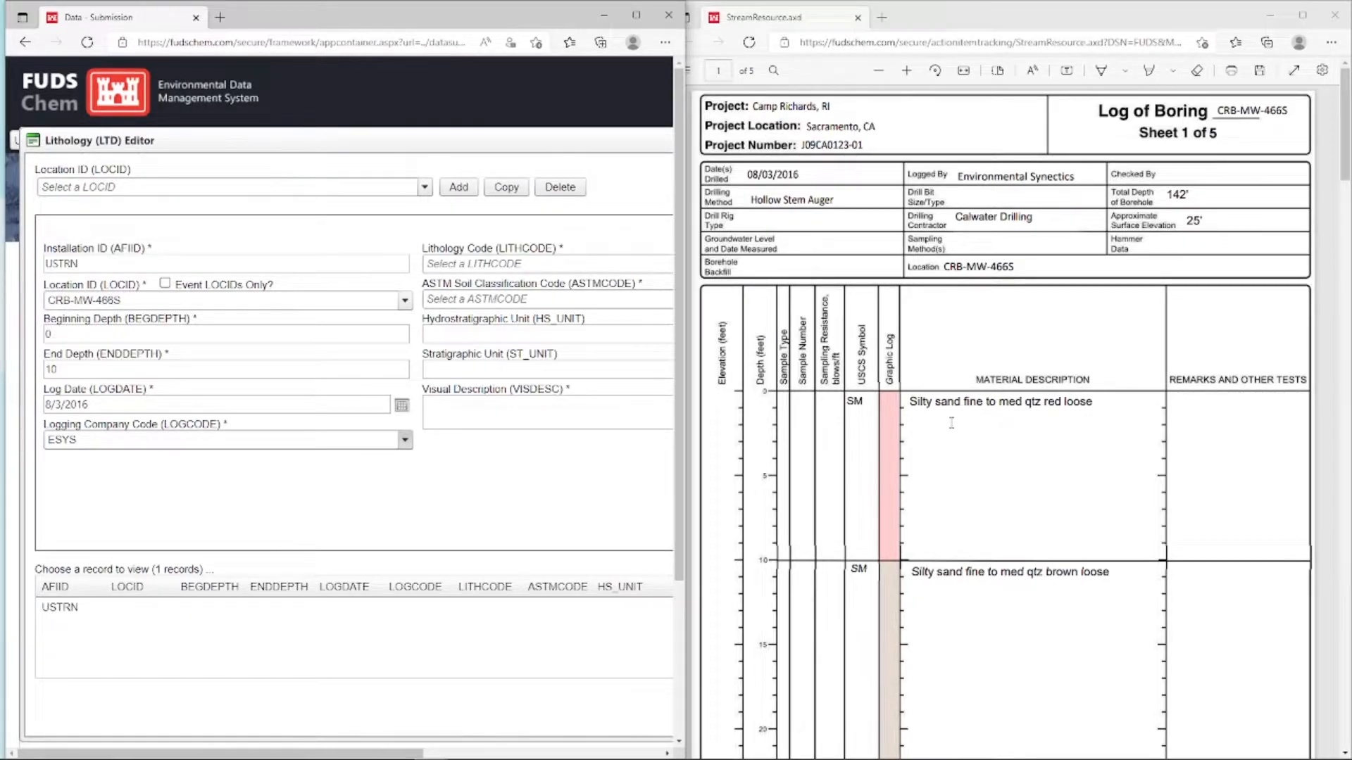
Set the lithology code to SDSL (Sand and Silt) and the ASTM soil classification code to SM.
left_click(445, 265)
type("SDSL")
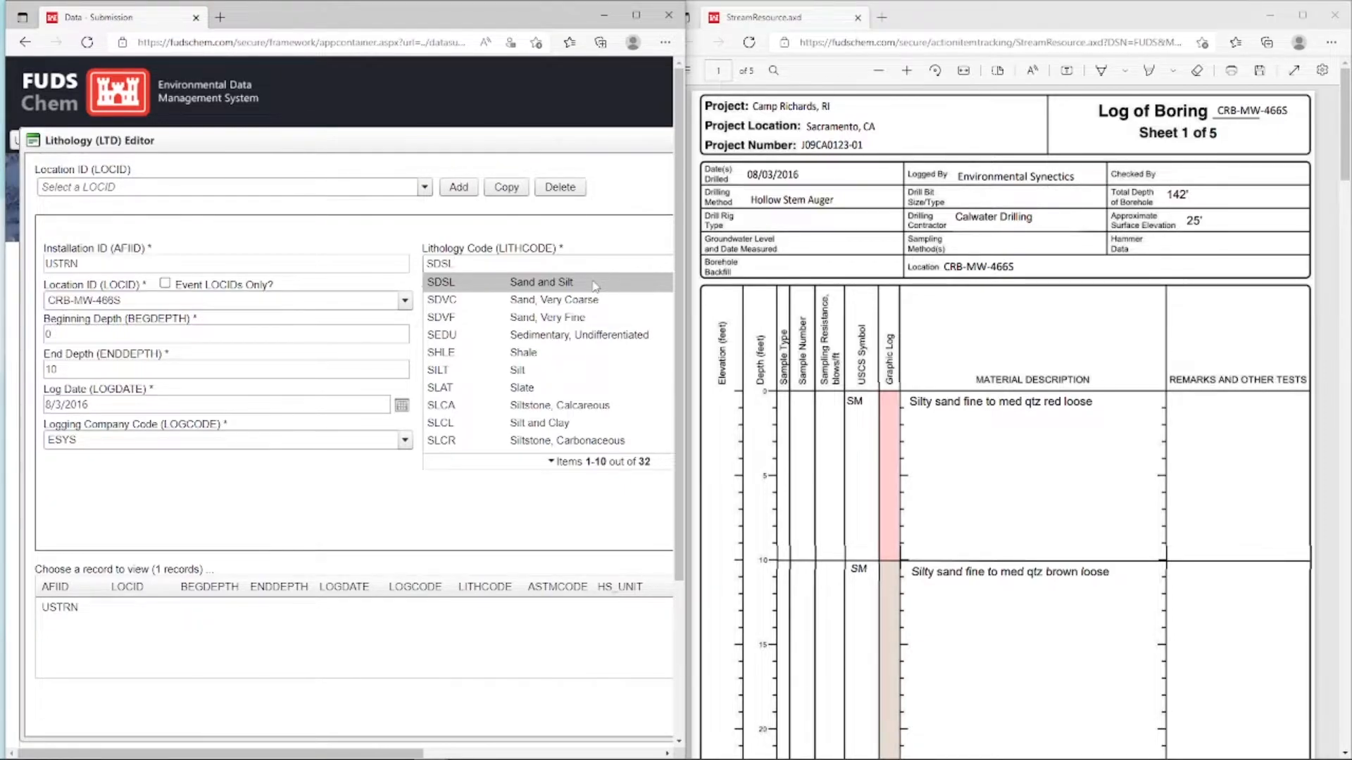
scroll(525, 287, "right", 3)
left_click(524, 287)
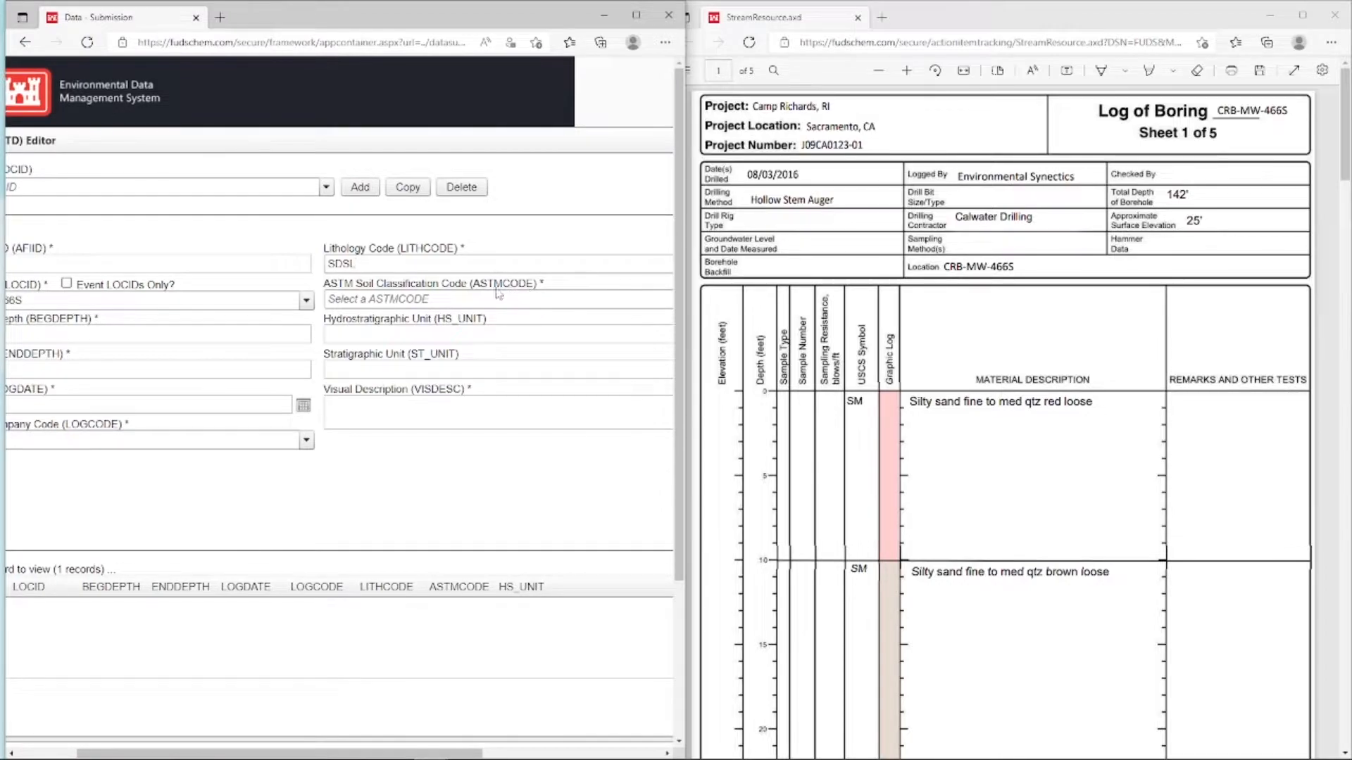
left_click(435, 299)
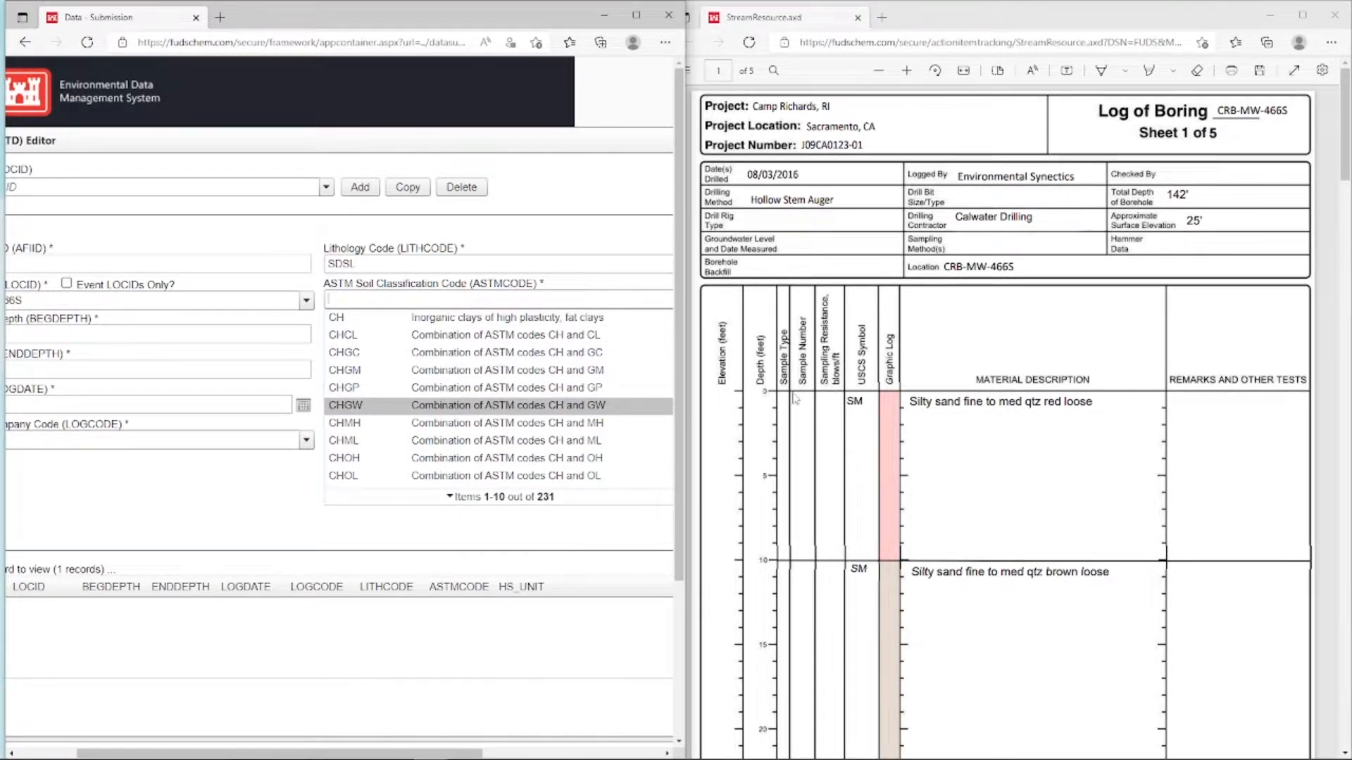
type("SM")
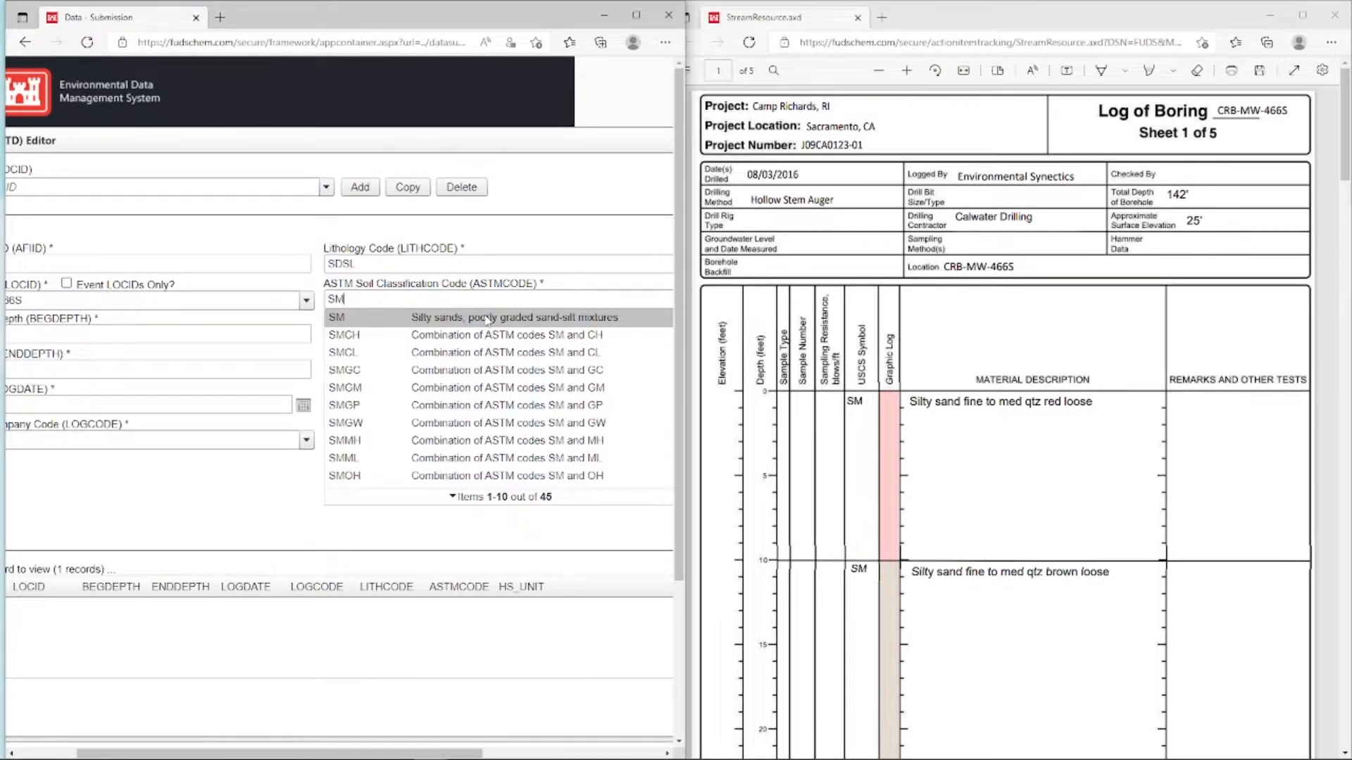
left_click(488, 319)
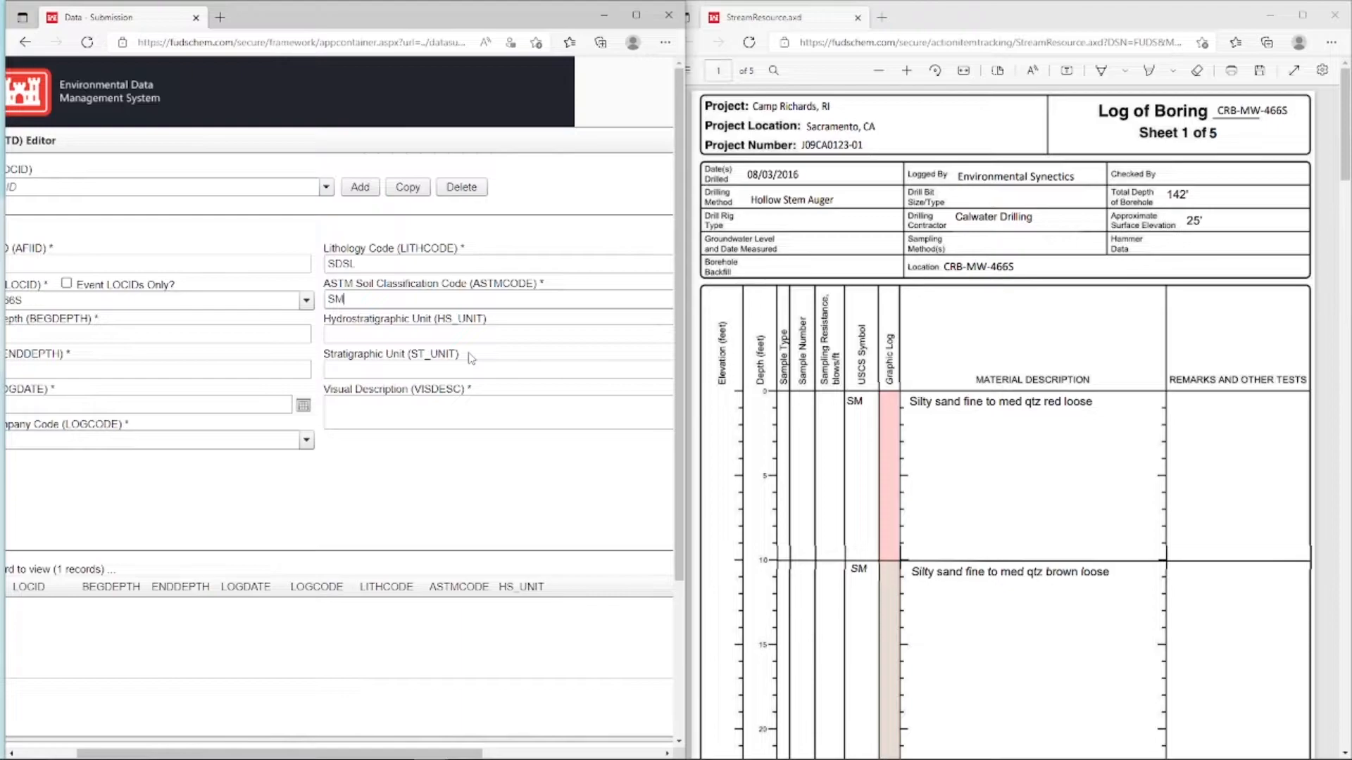
Enter the visual description "Silty sand fine to med qtz red loose" and commit it to the record.
left_click(413, 411)
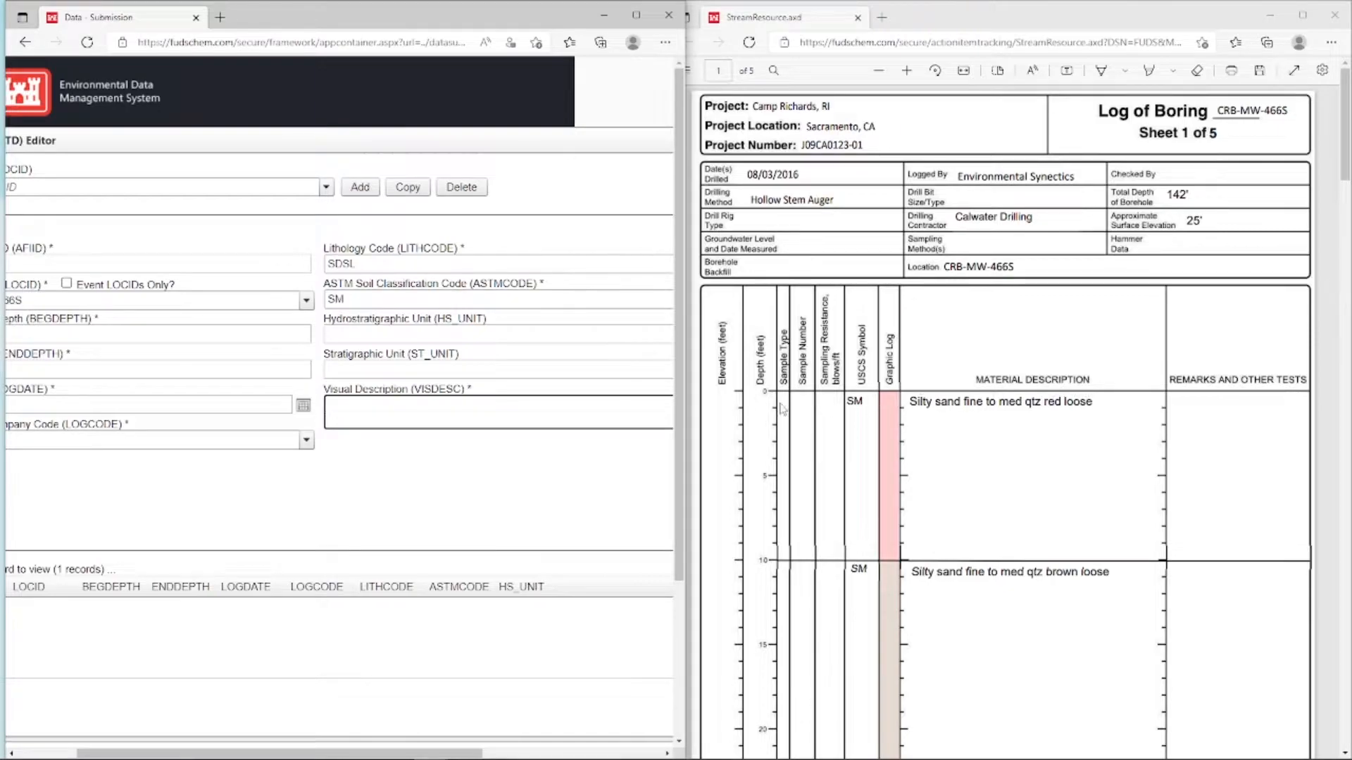
type("Silty sand fine to med qtz red loose")
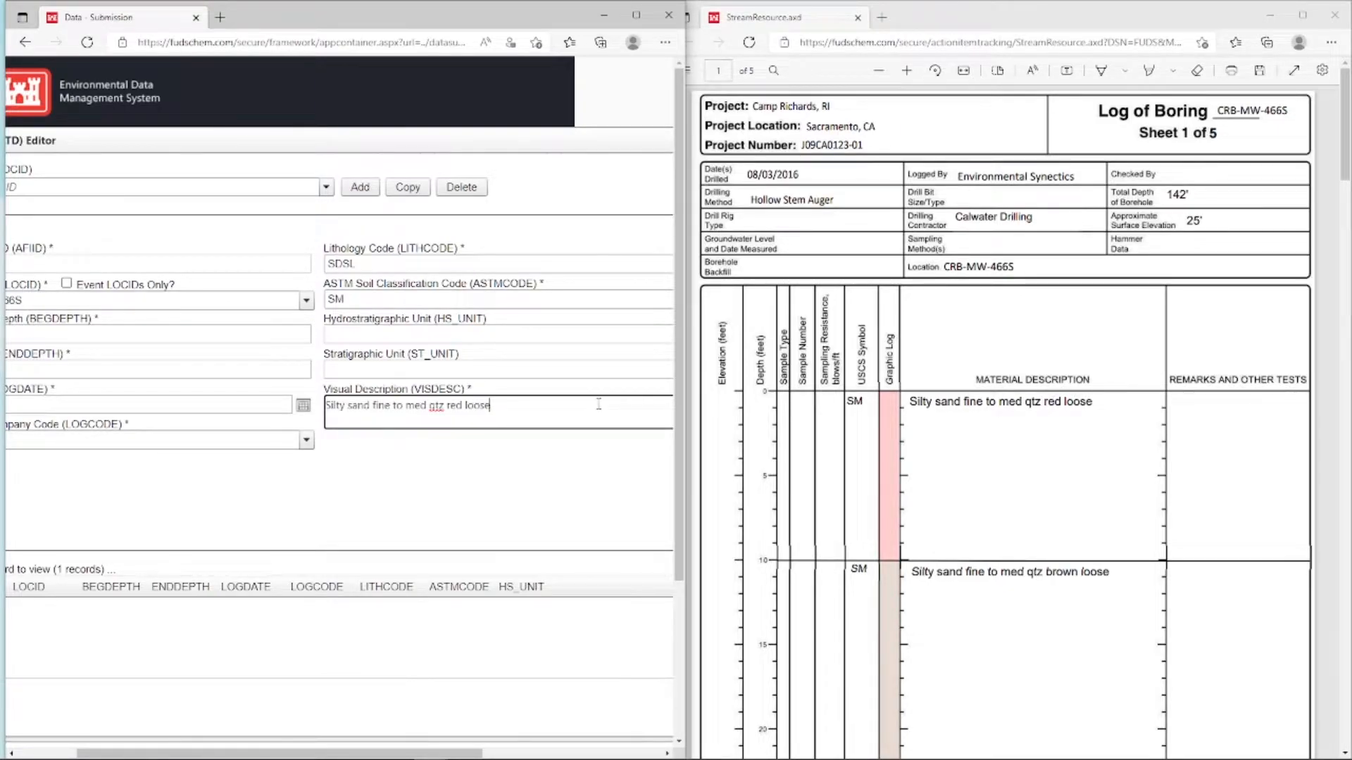
left_click(566, 481)
key("Right")
key("Right")
left_click(593, 530)
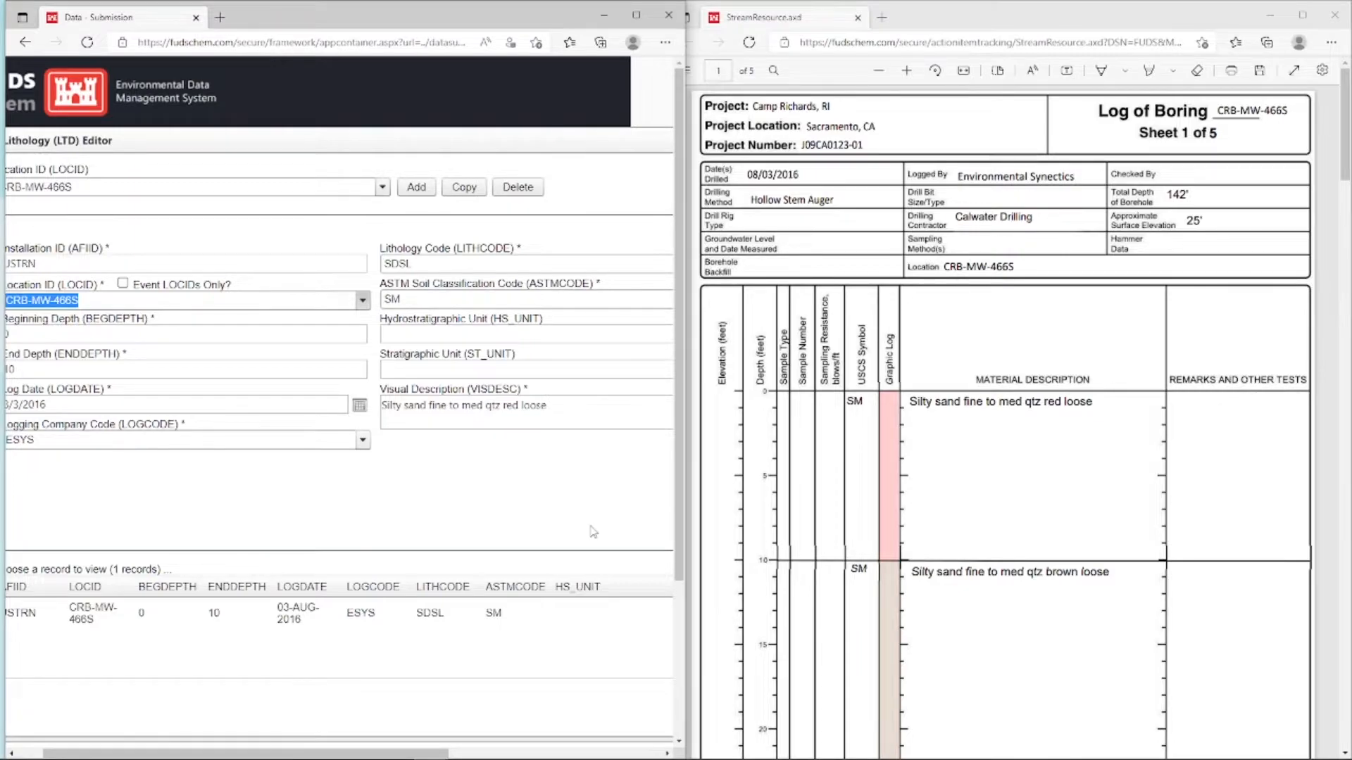
key("Left")
scroll(593, 531, "left", 2)
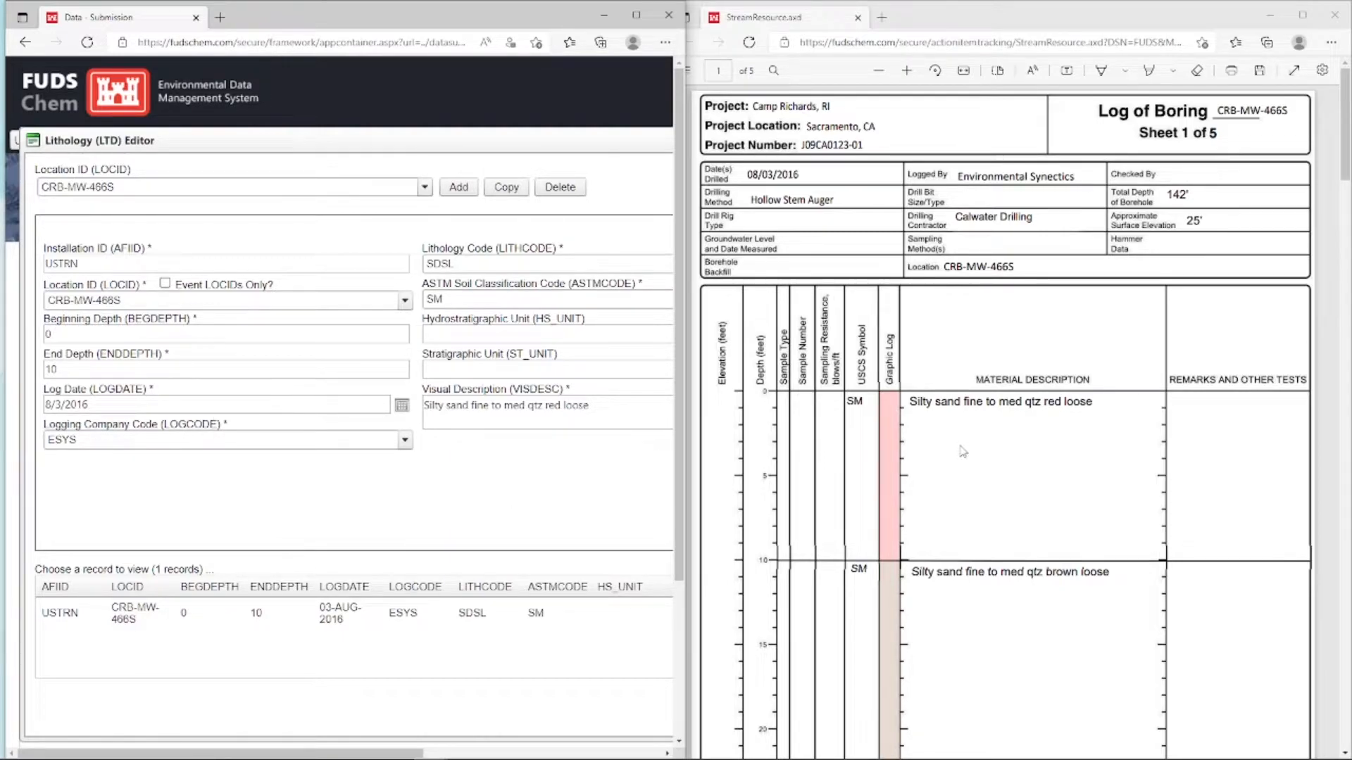
Copy the 0 to 10 ft record for CRB-MW-466S and consult the boring log for the next interval.
left_click(503, 189)
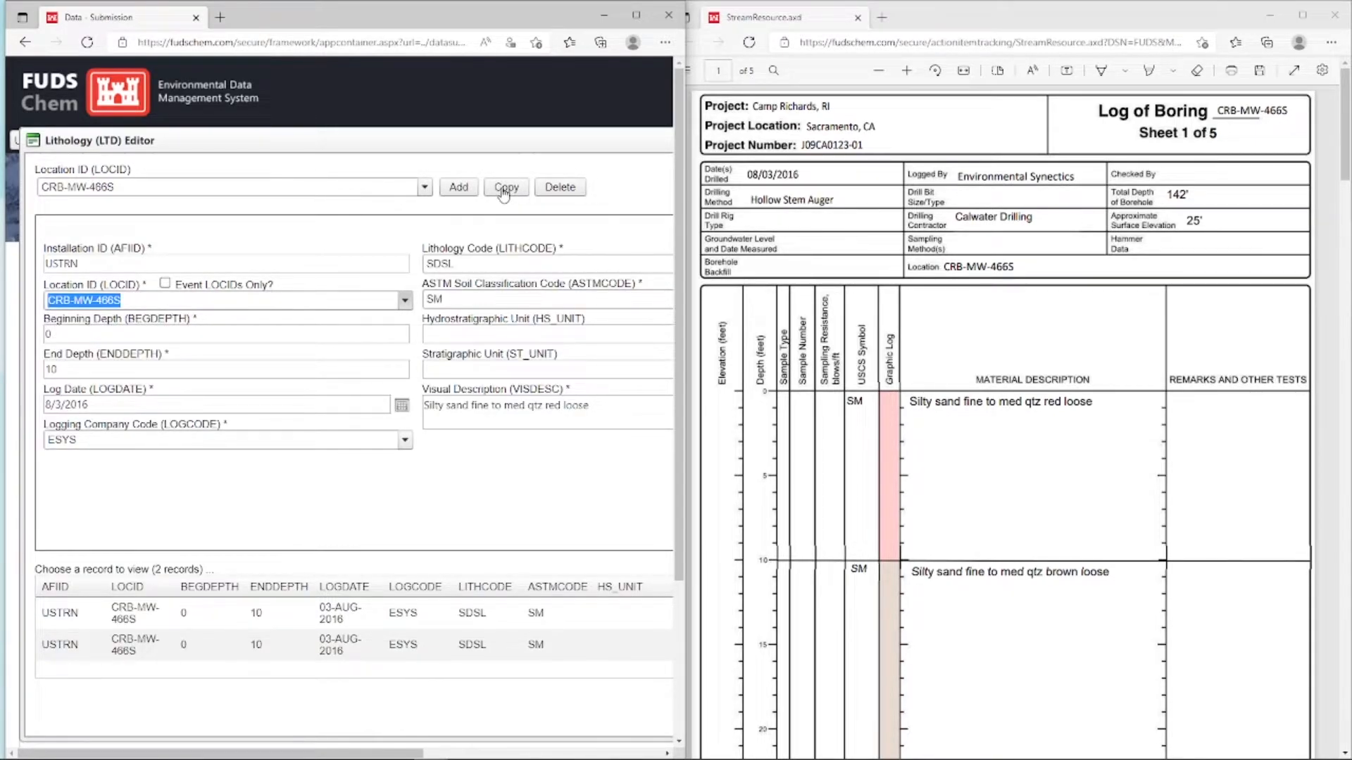
scroll(882, 555, "down", 10)
scroll(882, 555, "up", 7)
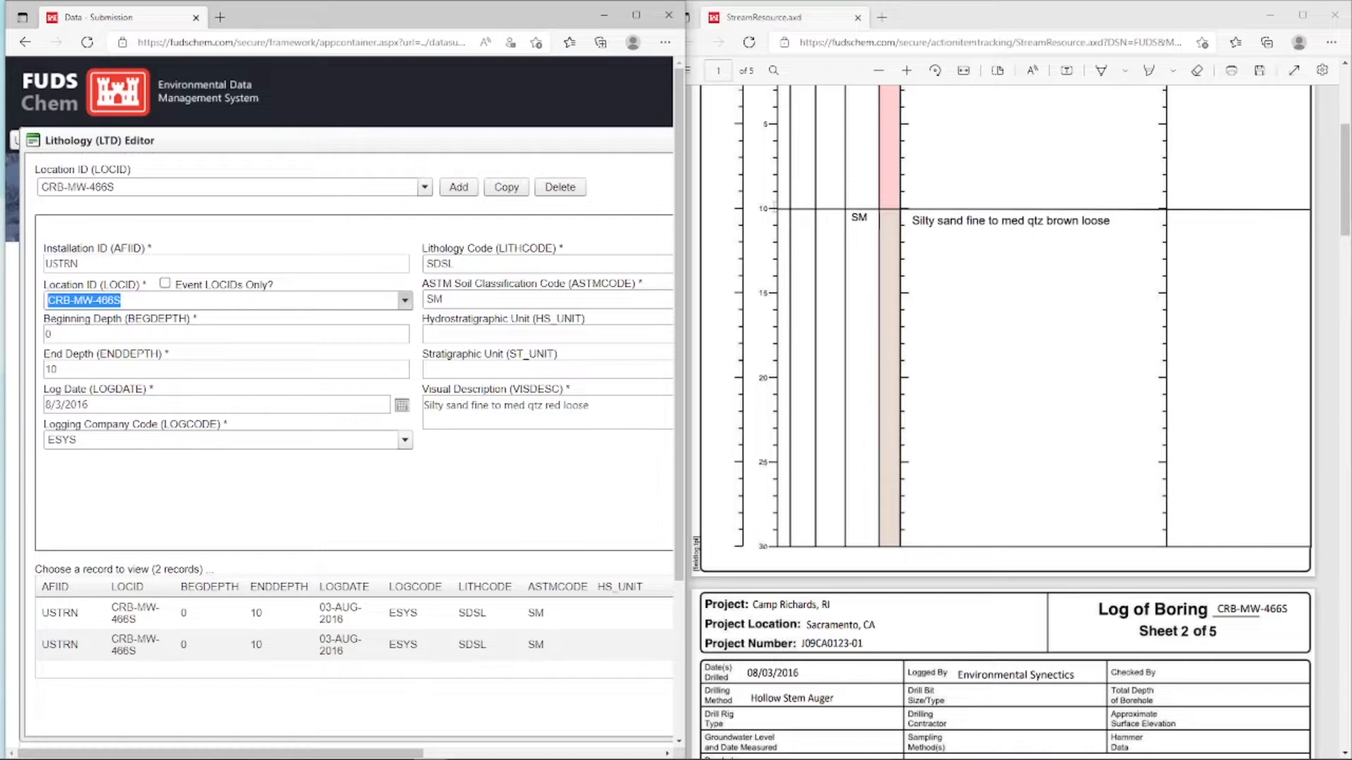
Try NSNR as the copied record's ASTM soil classification code and clear the field again.
left_click(580, 300)
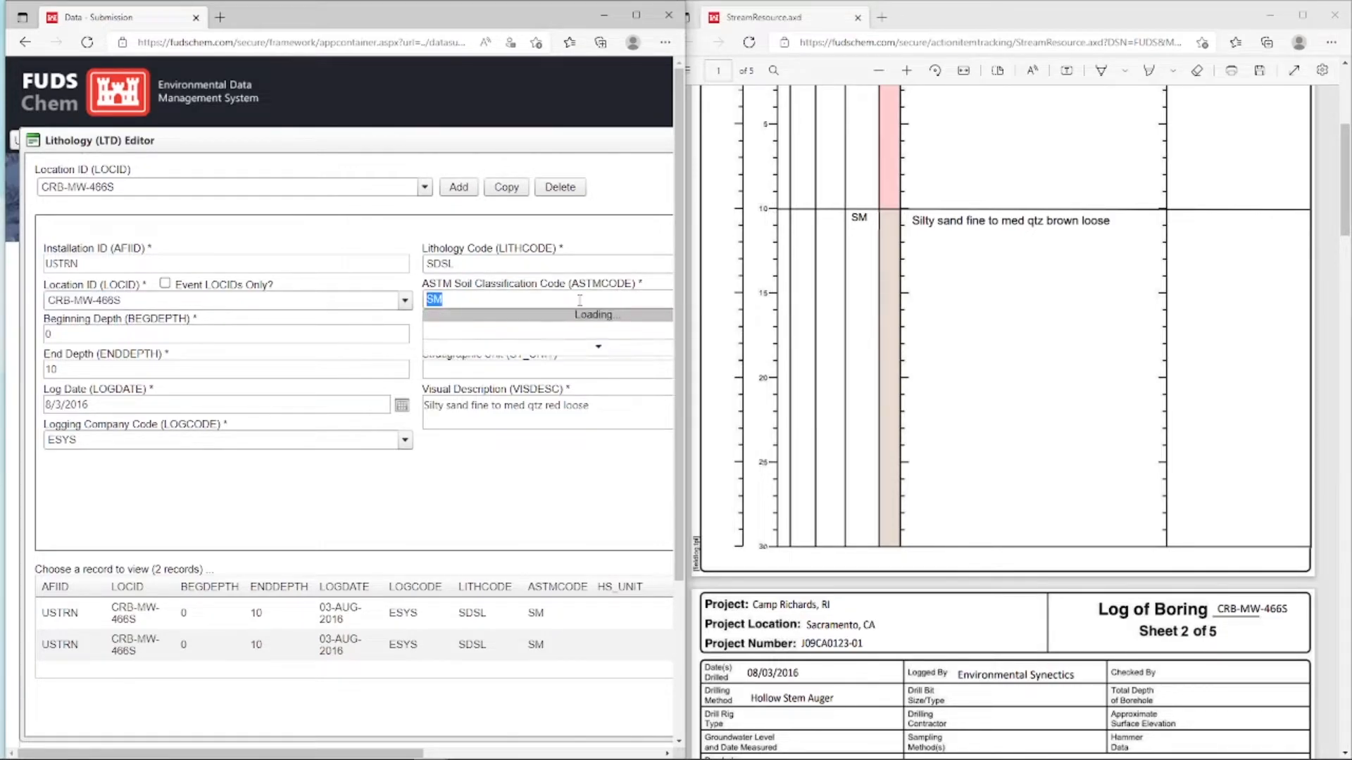
type("nsnr")
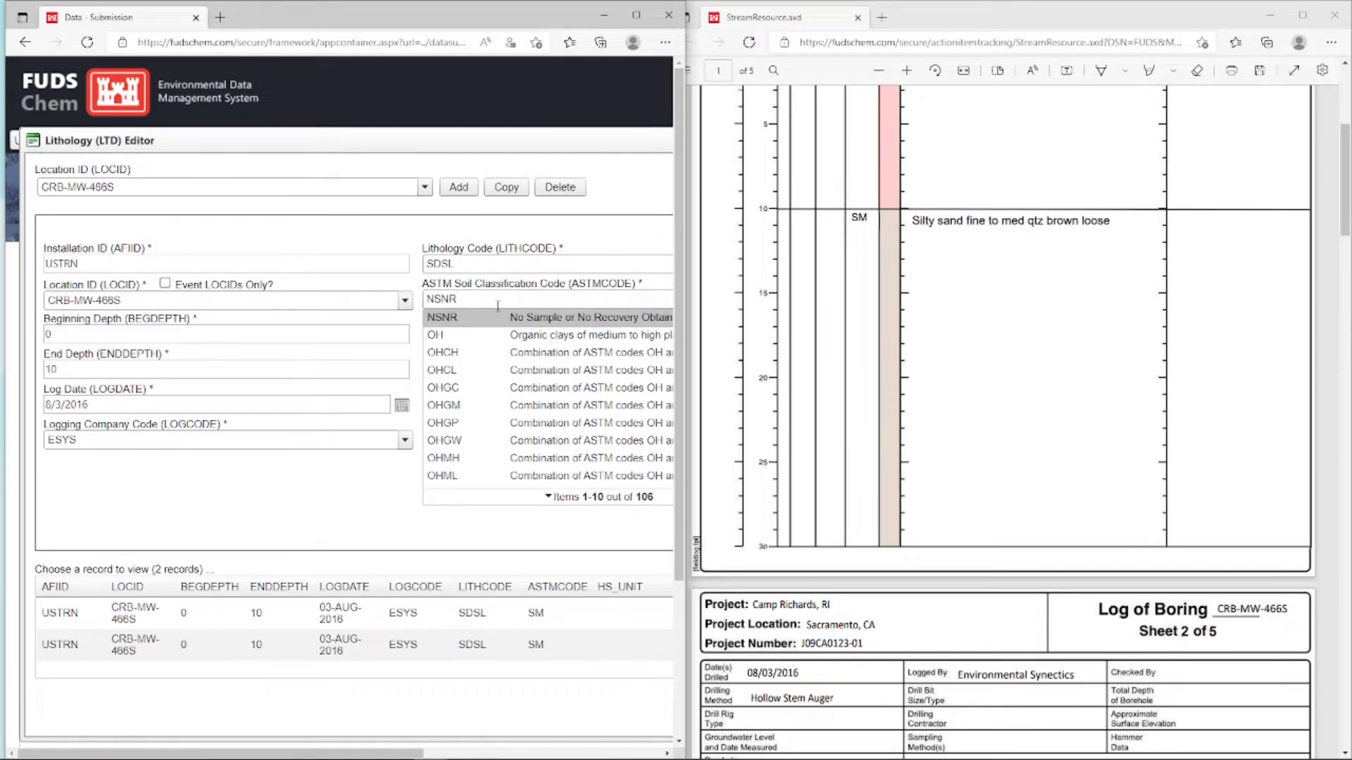
key("BackSpace")
key("BackSpace")
key("BackSpace")
key("BackSpace")
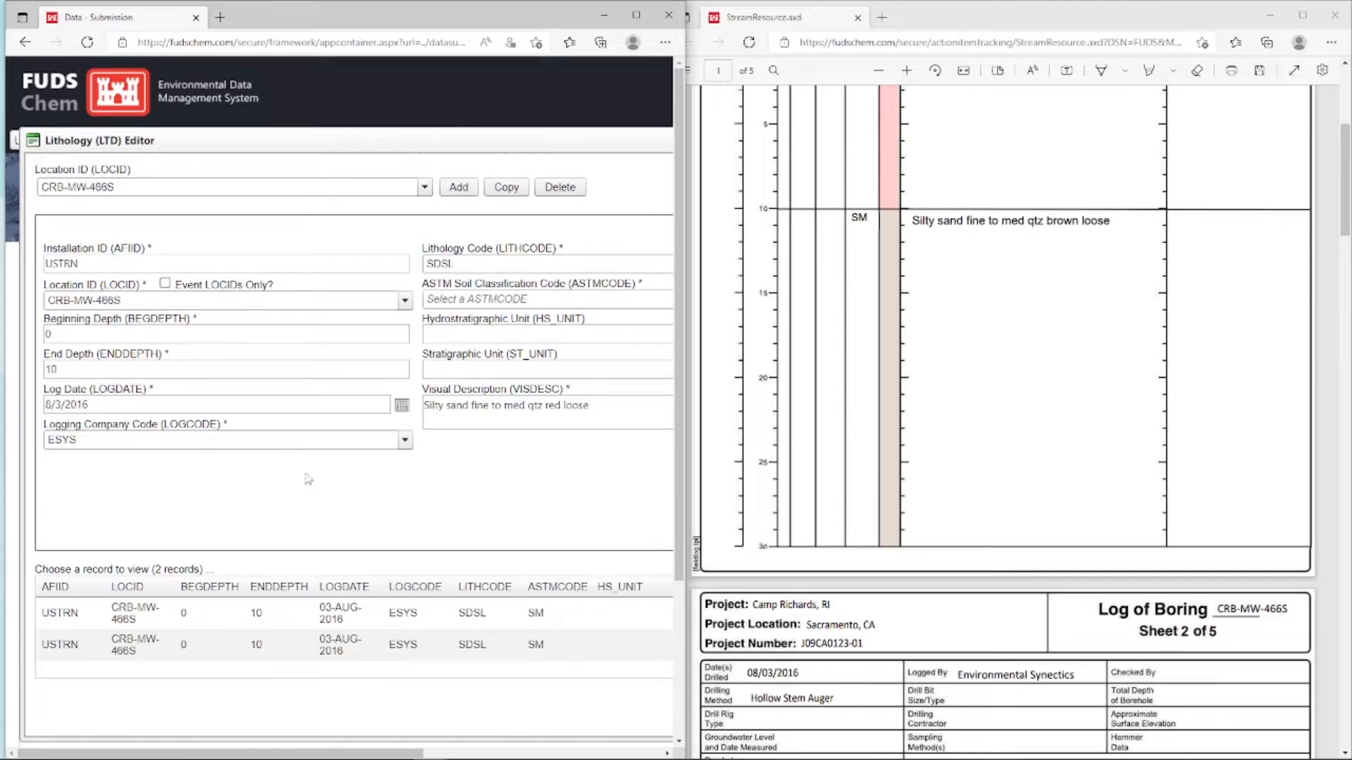
Set the copied record's beginning depth to 10, end depth to 30 and ASTM soil classification code to SM.
double_click(69, 332)
type("10")
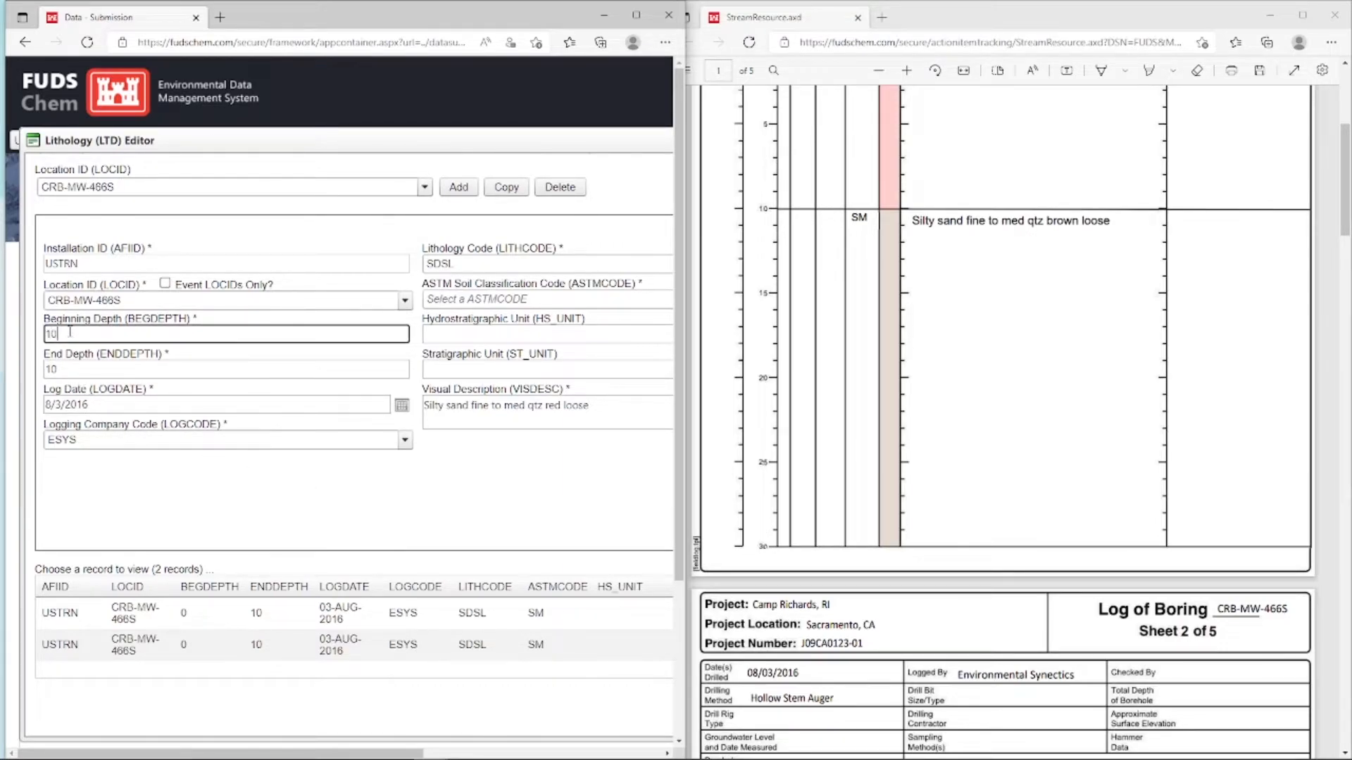
double_click(78, 367)
type("30")
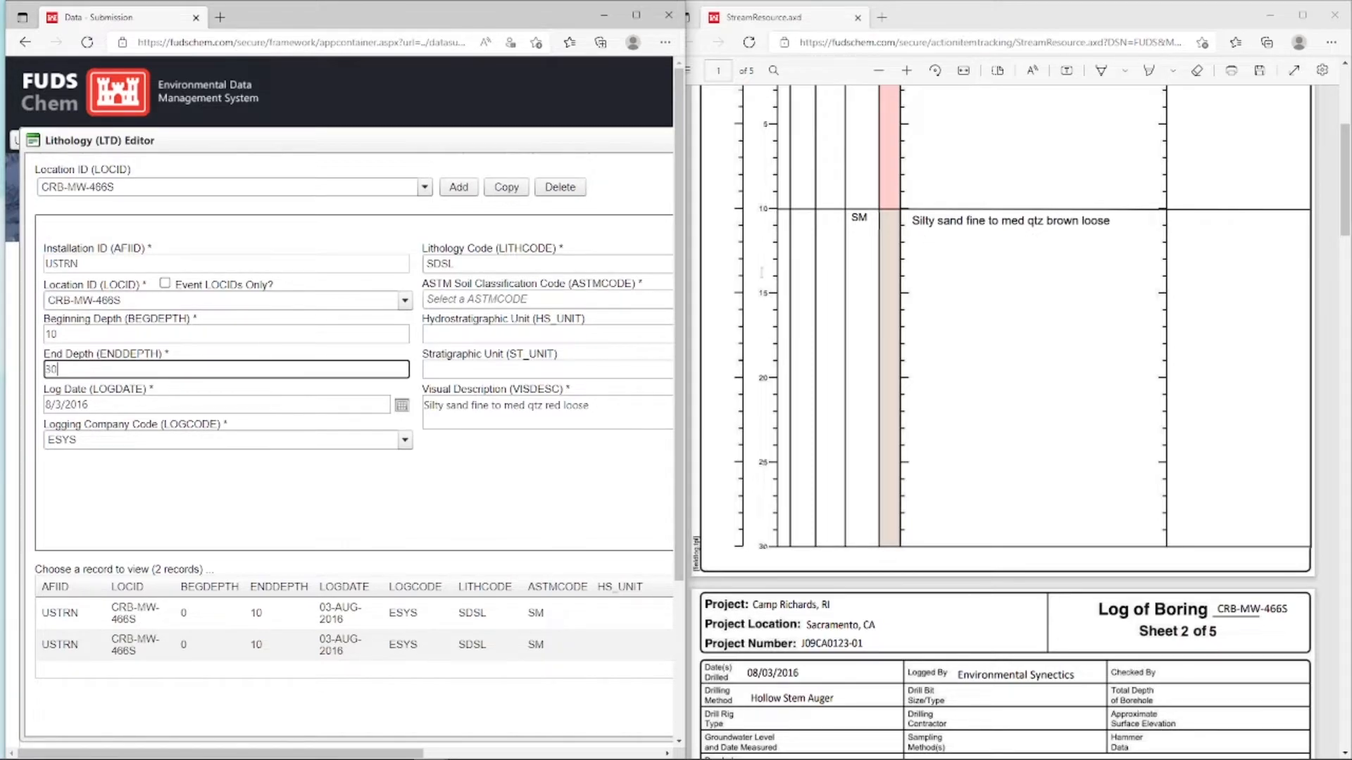
left_click(454, 299)
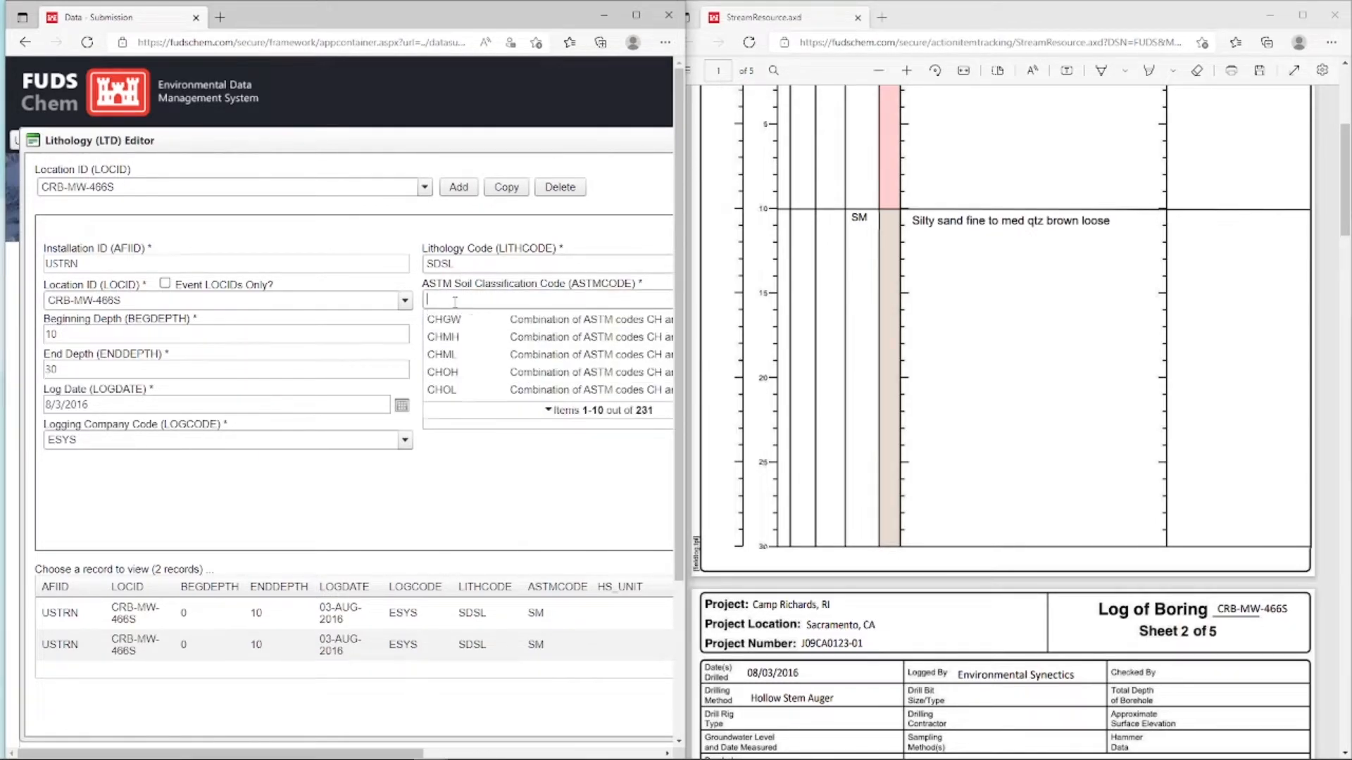
type("SM")
left_click(464, 318)
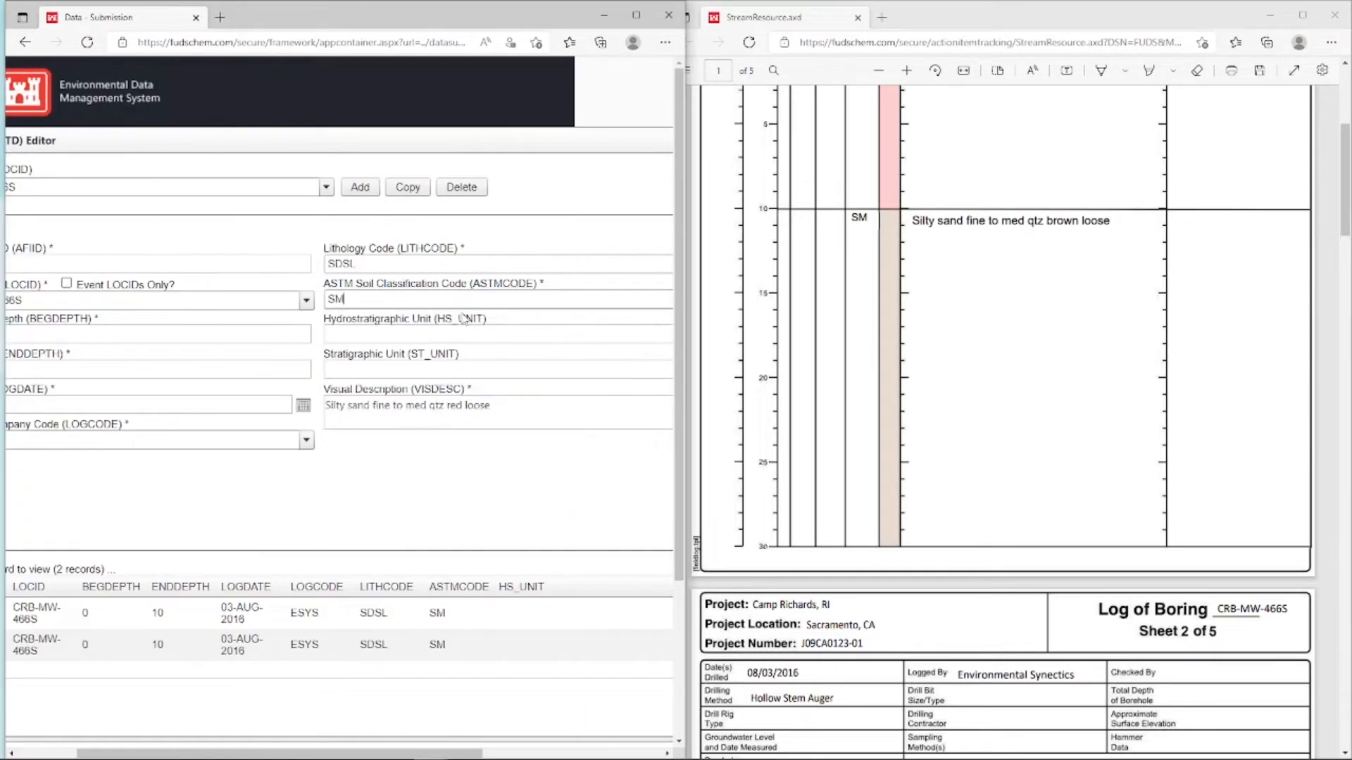
Replace "red" with "brown" in the copied record's visual description so it reads "Silty sand fine to med qtz brown loose".
left_click(453, 408)
key("ctrl+a")
left_click(455, 407)
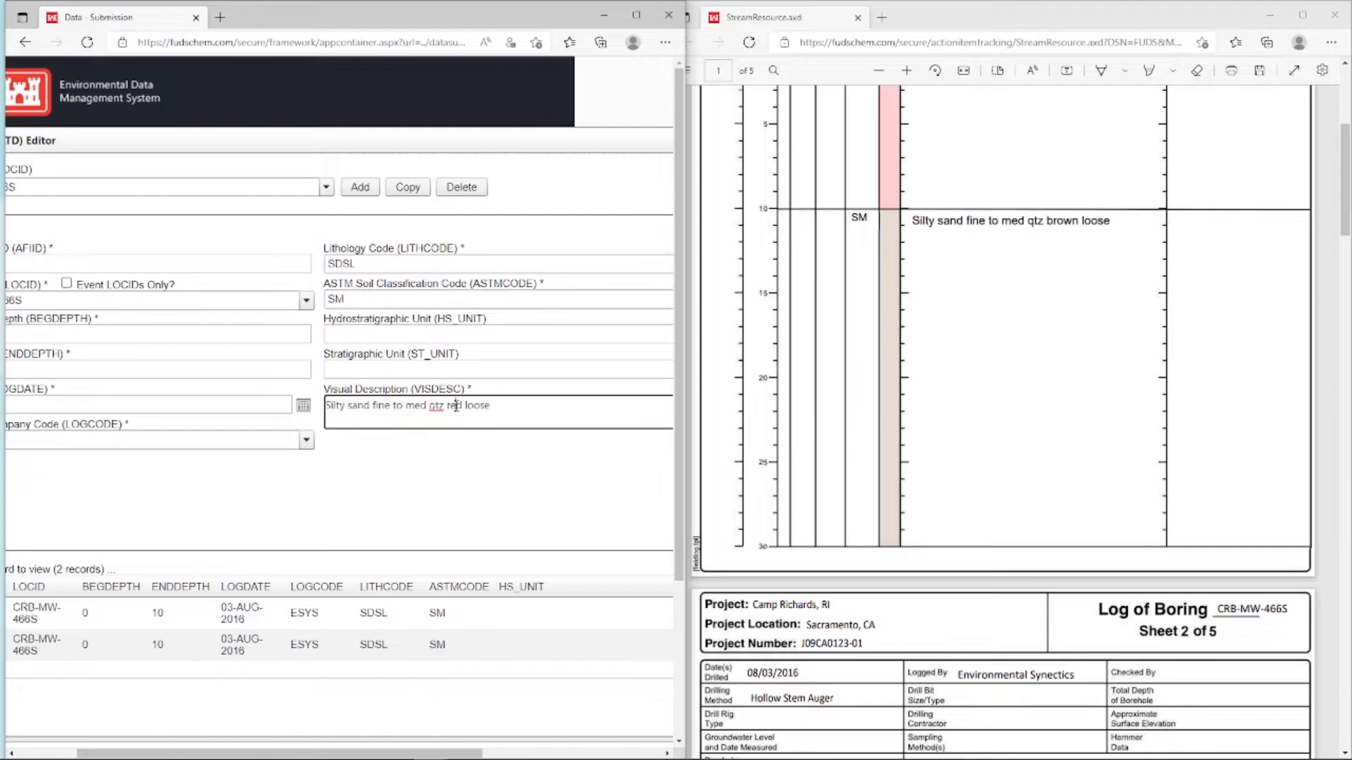
key("BackSpace")
key("BackSpace")
key("Delete")
type("brown")
left_click(460, 471)
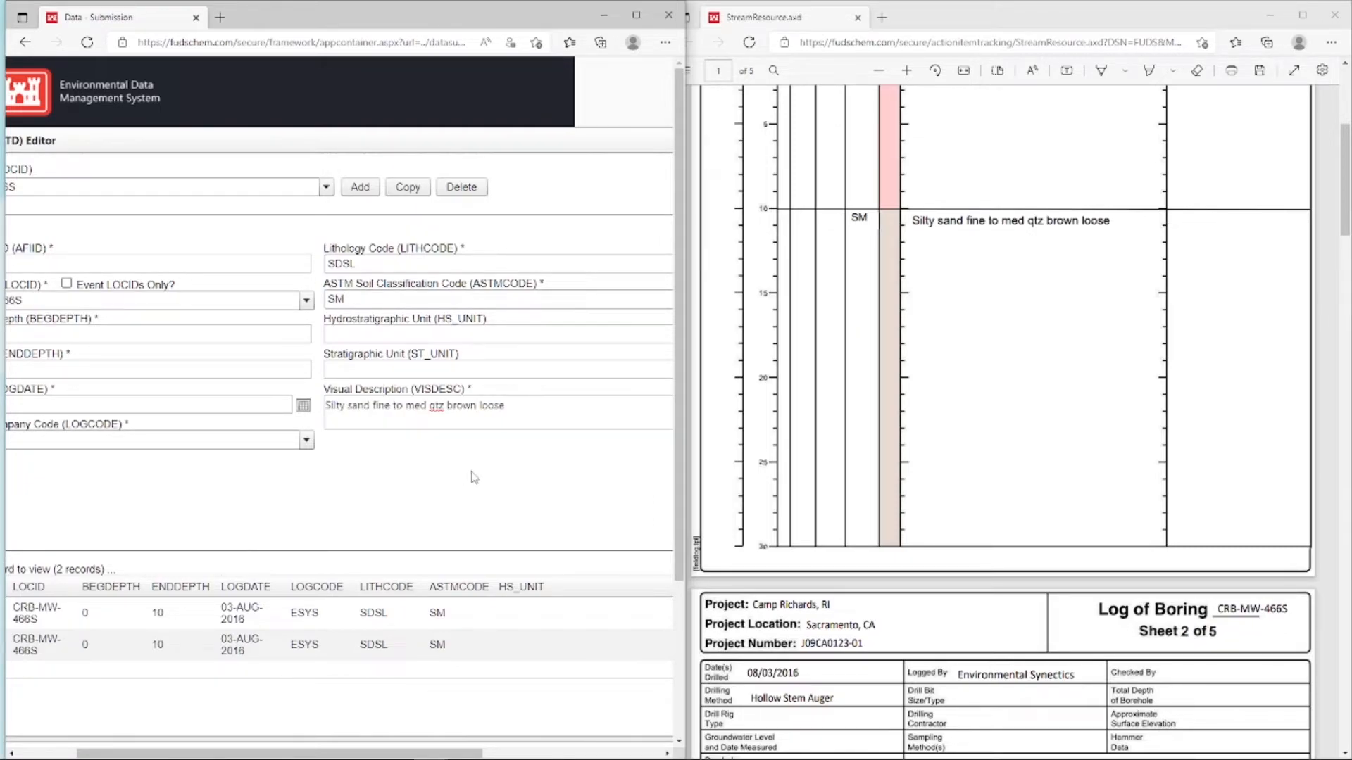
Save the copied 10 to 30 ft record and review the remaining boring log intervals through the final sheet.
scroll(462, 472, "right", 2)
left_click(573, 526)
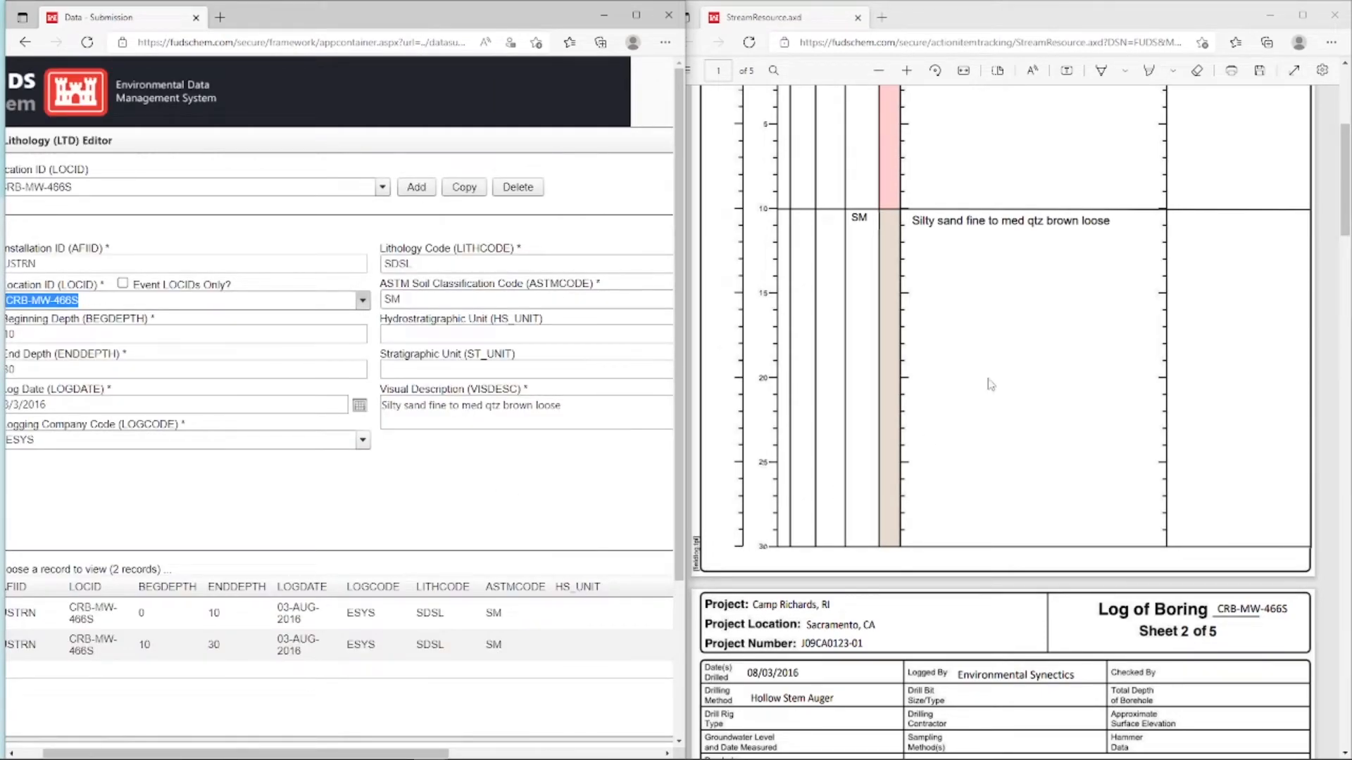
left_click(1028, 322)
scroll(1027, 322, "down", 15)
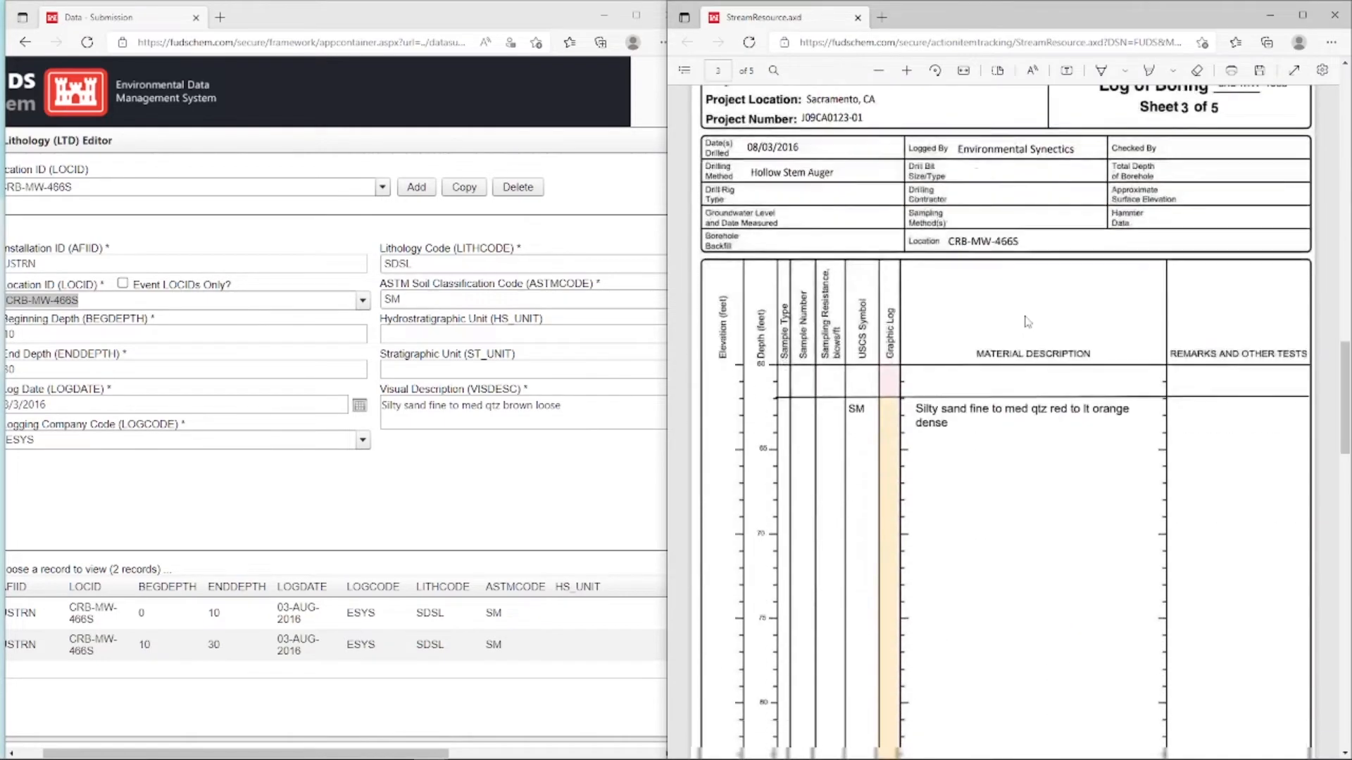
scroll(1028, 322, "down", 15)
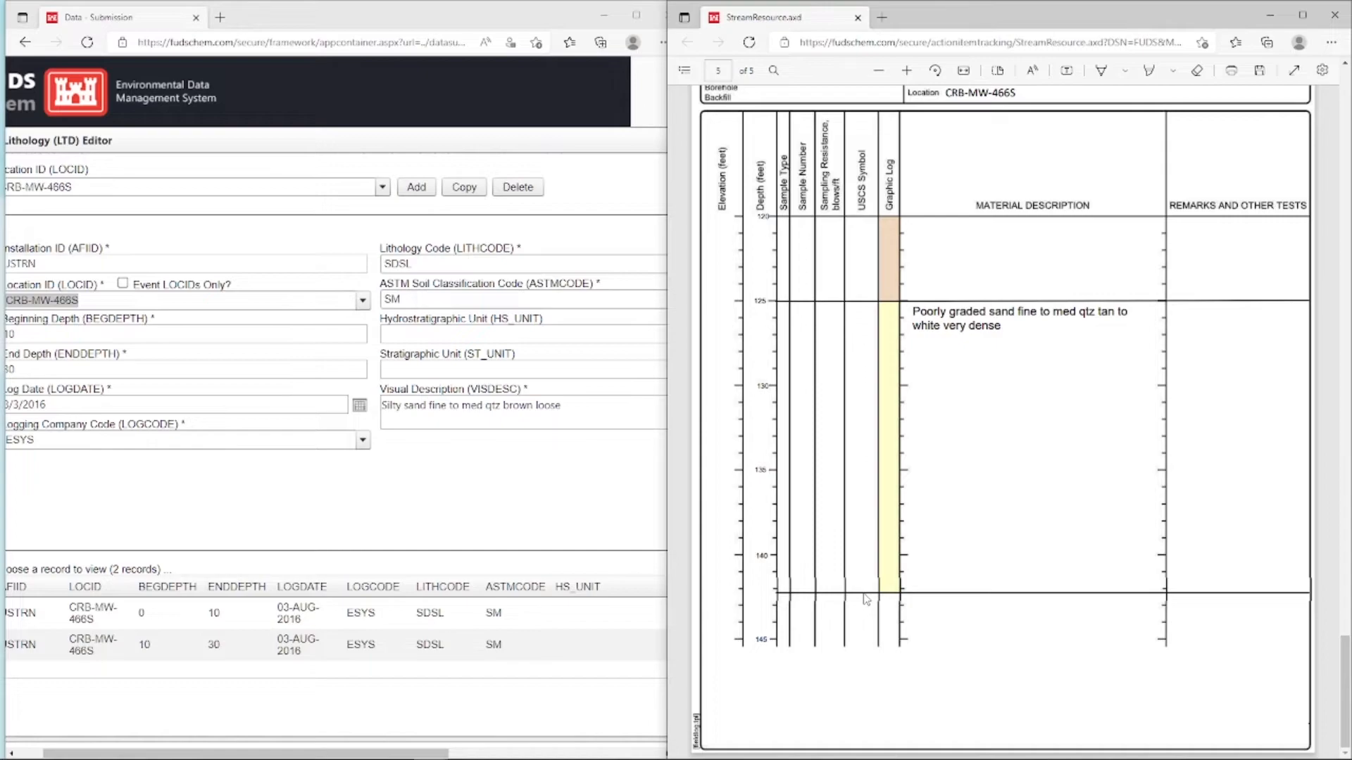
Widen the data submission window to show the whole Lithology (LTD) Editor and close the editor.
left_click(631, 532)
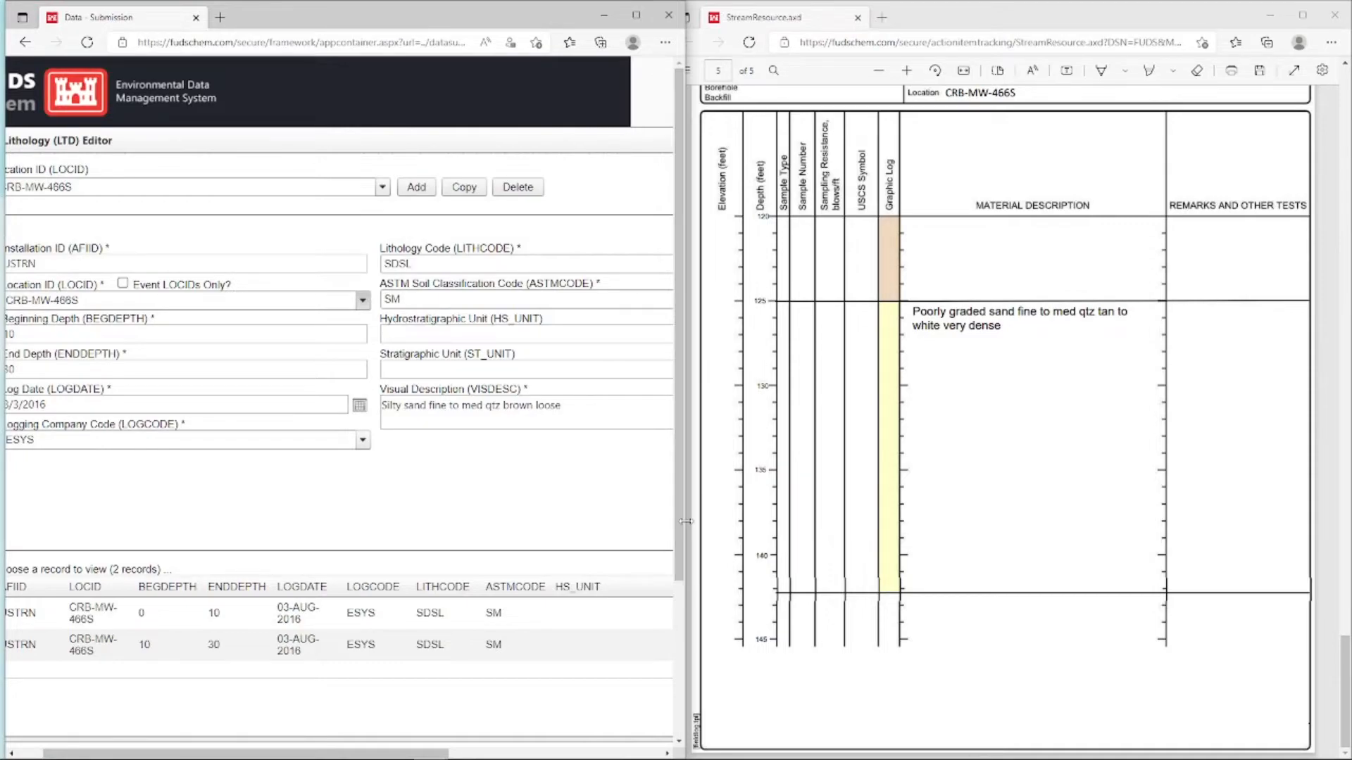
left_click_drag(683, 520, 1213, 518)
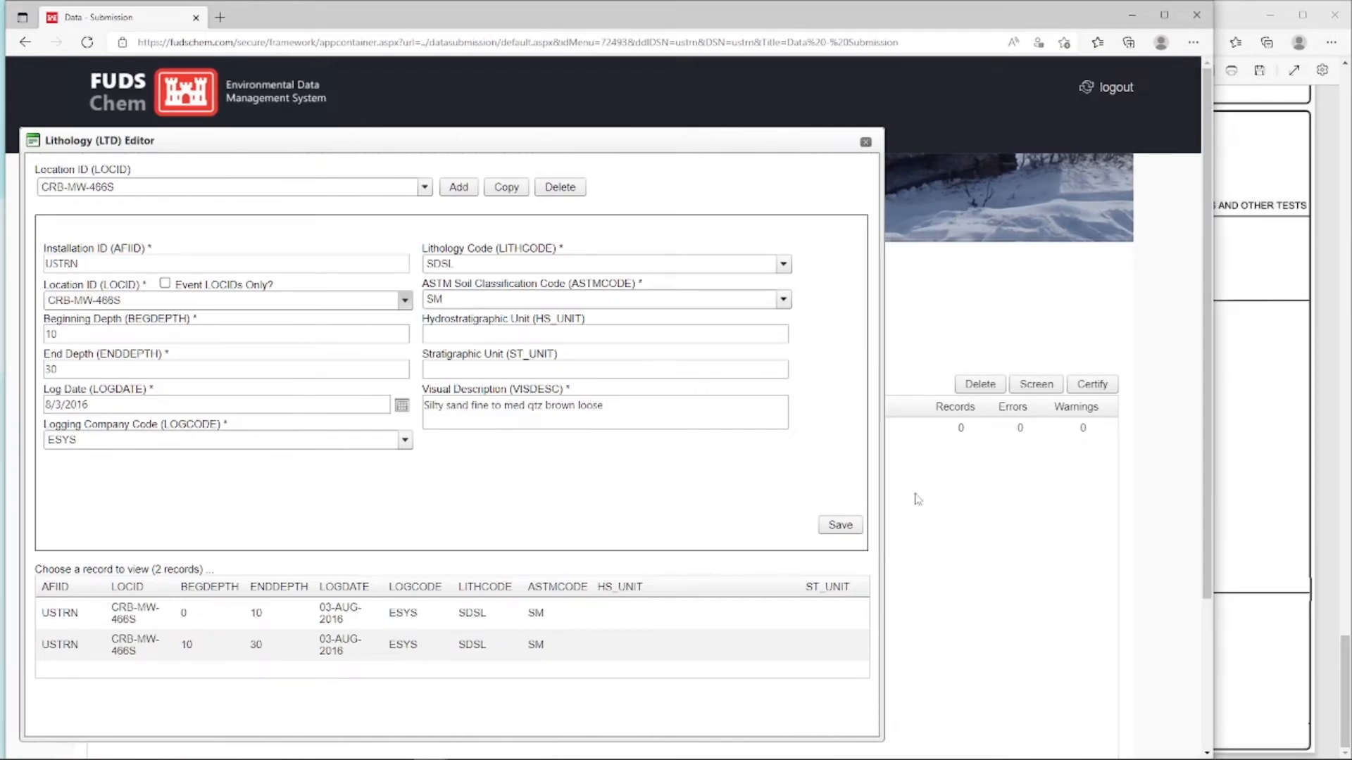
mouse_move(135, 298)
left_click(866, 141)
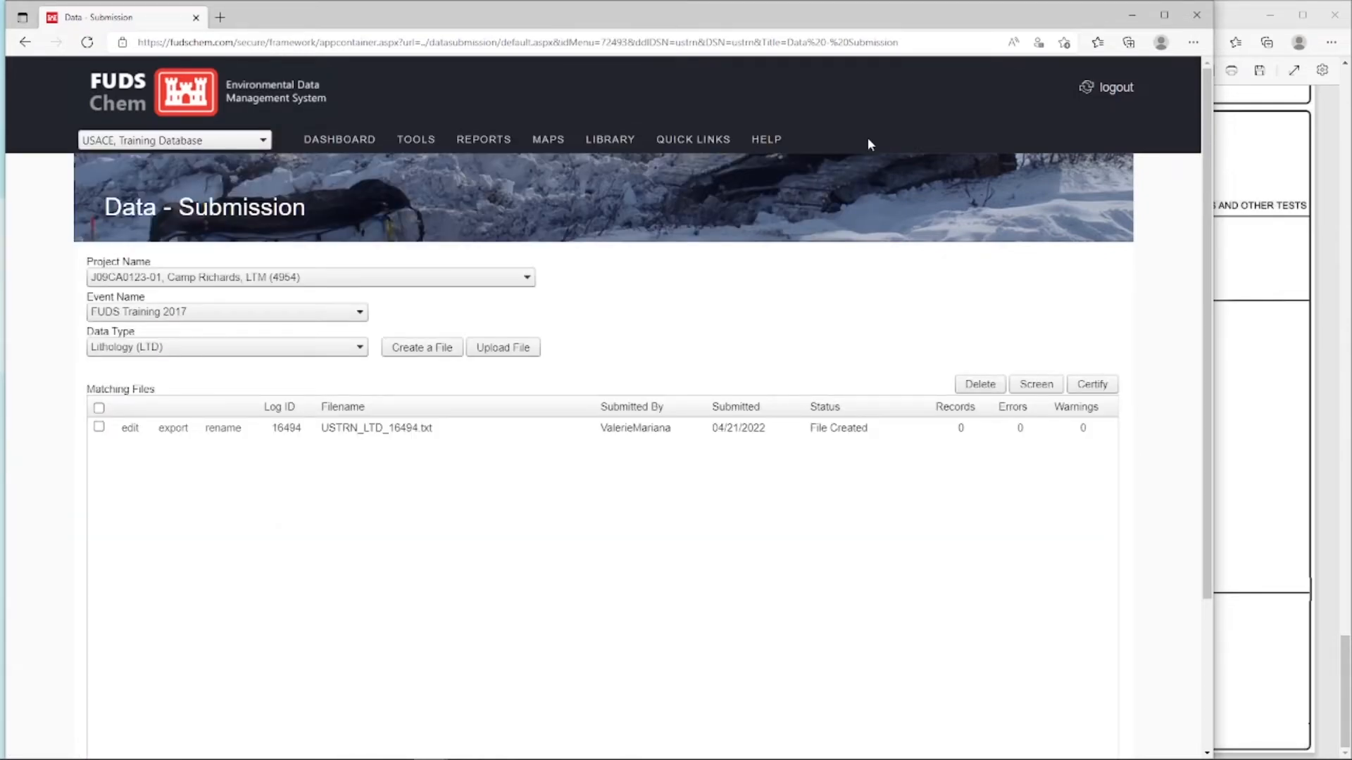
Rename the Lithology submission file to "Training Lithology" and save the new filename.
left_click(224, 433)
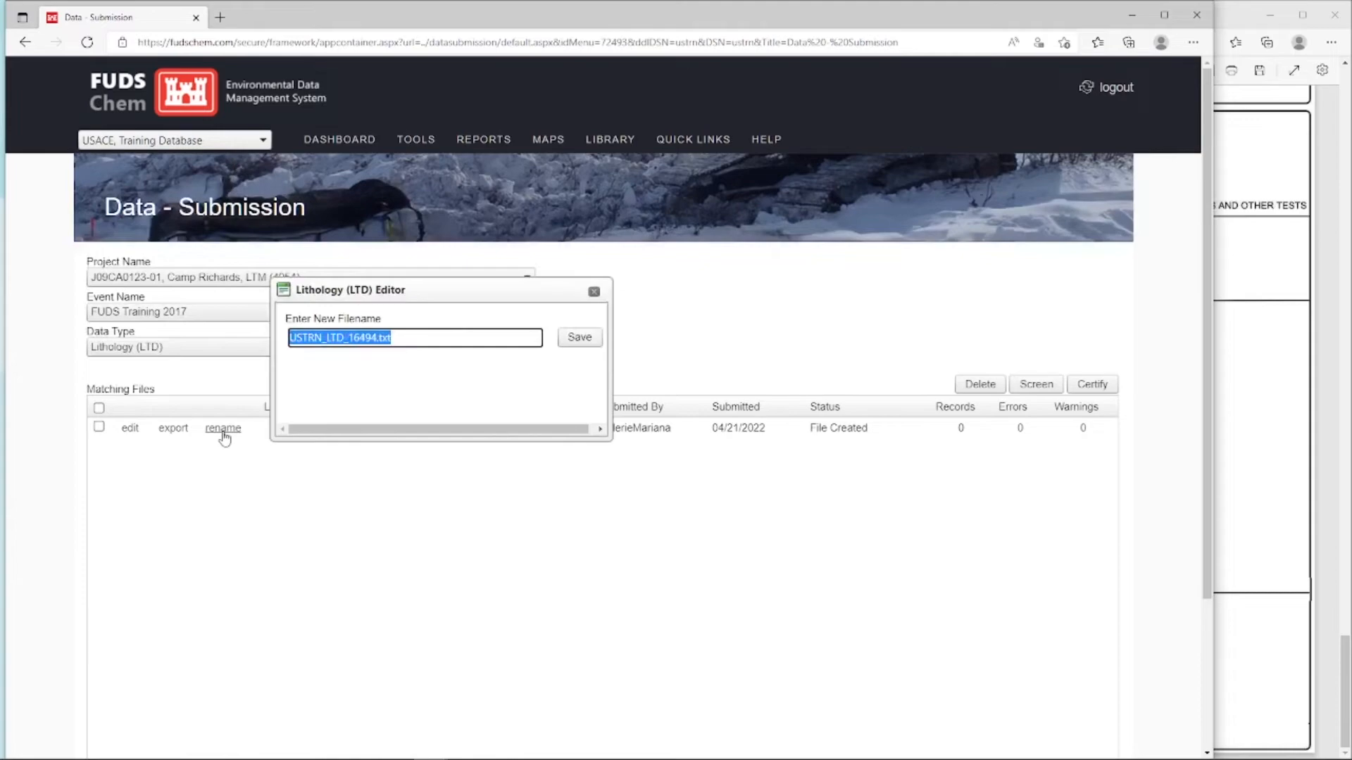
type("Traiing")
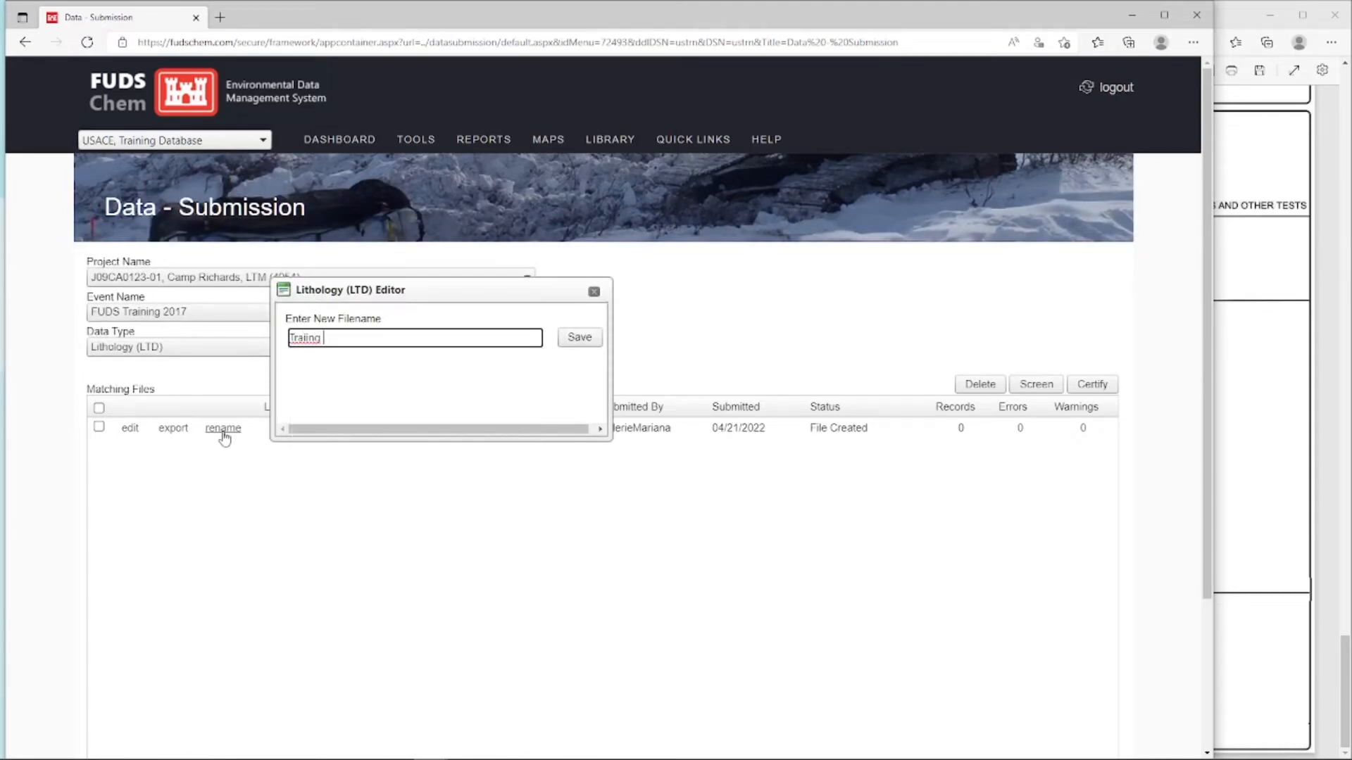
type(" Lithology")
type("n")
left_click(579, 340)
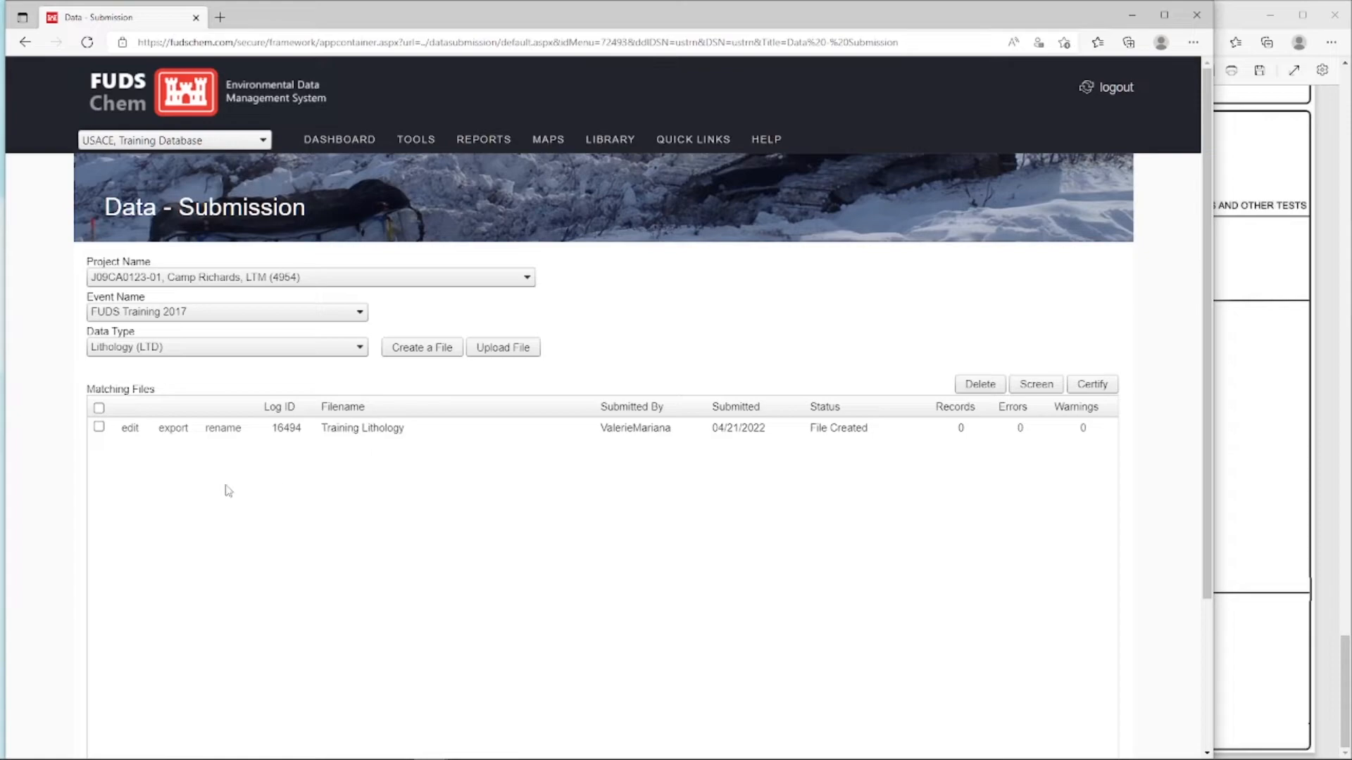
Select the Training Lithology file, screen it for errors and acknowledge the completion message.
left_click(98, 426)
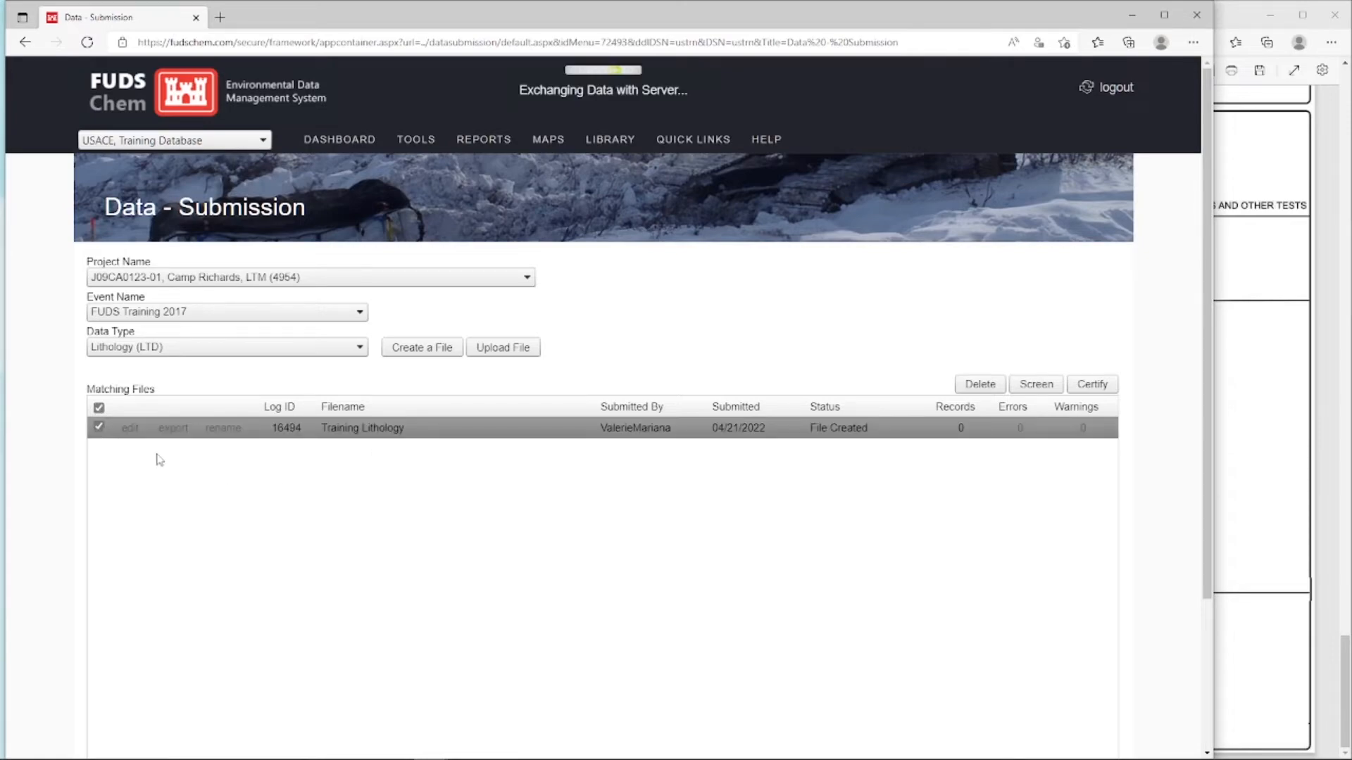
left_click(1047, 385)
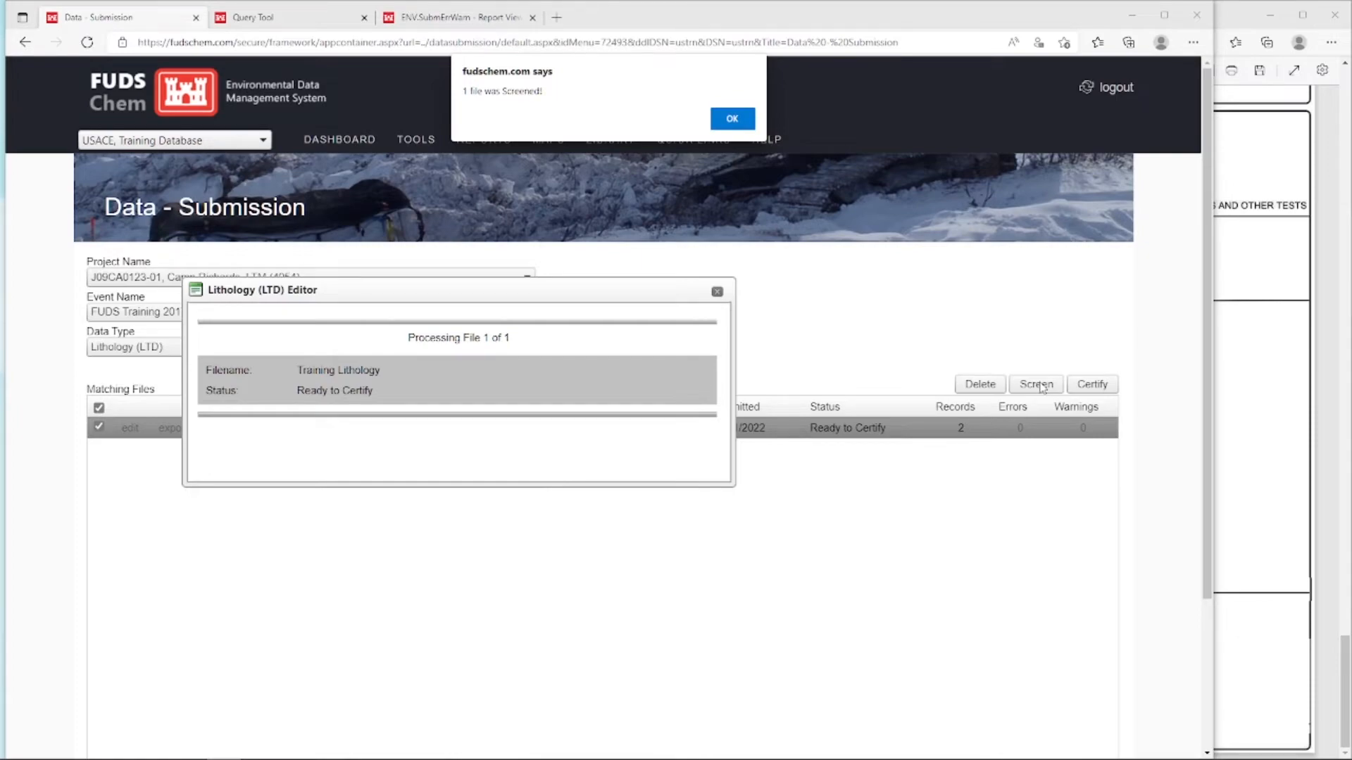
left_click(737, 123)
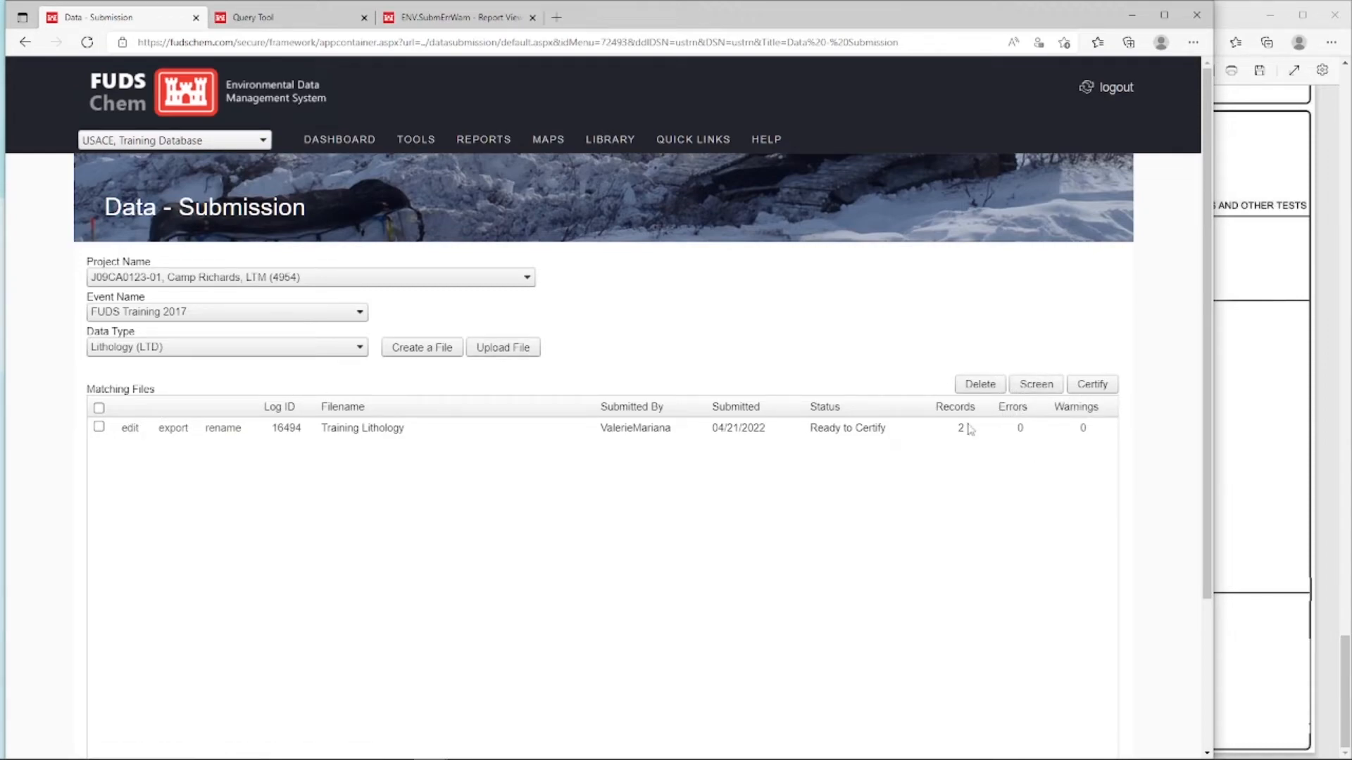
Select the screened Training Lithology file, certify it and acknowledge the completion message.
left_click(99, 426)
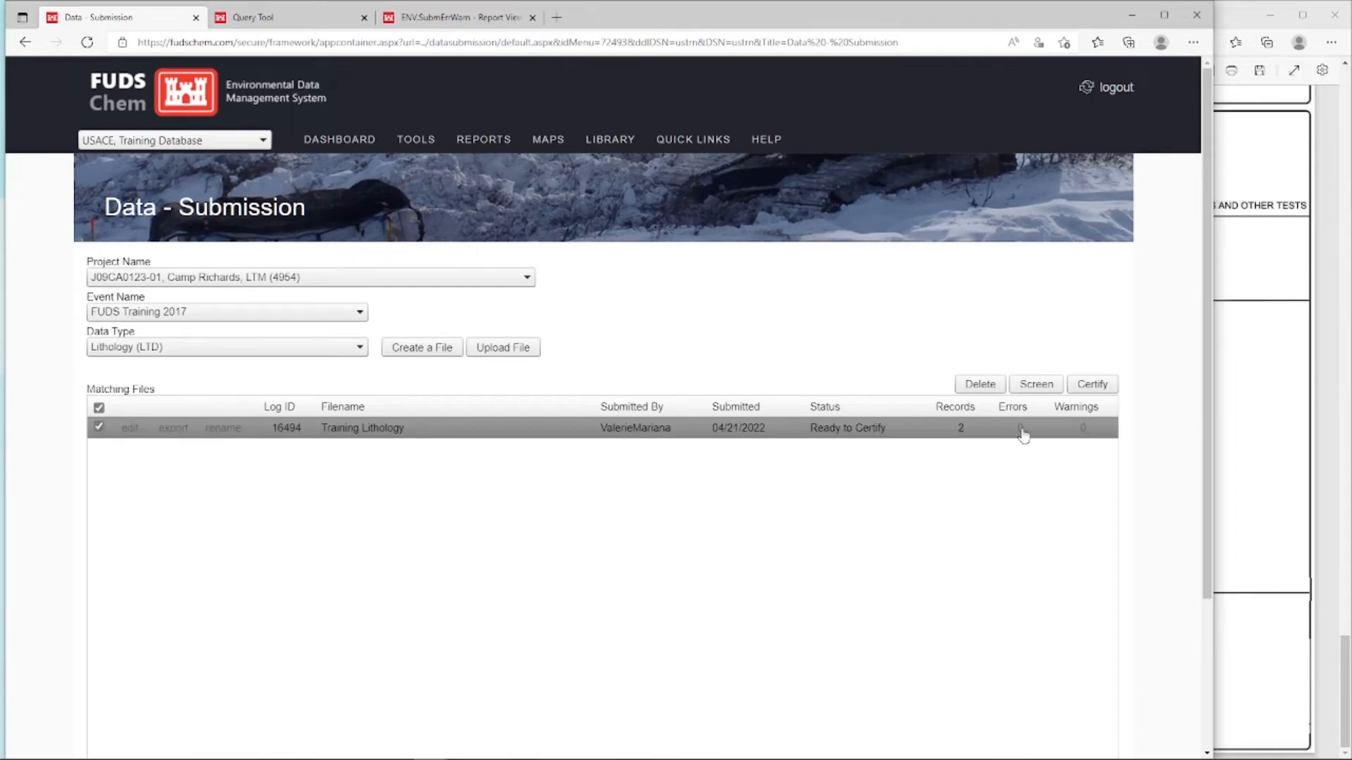
left_click(1086, 387)
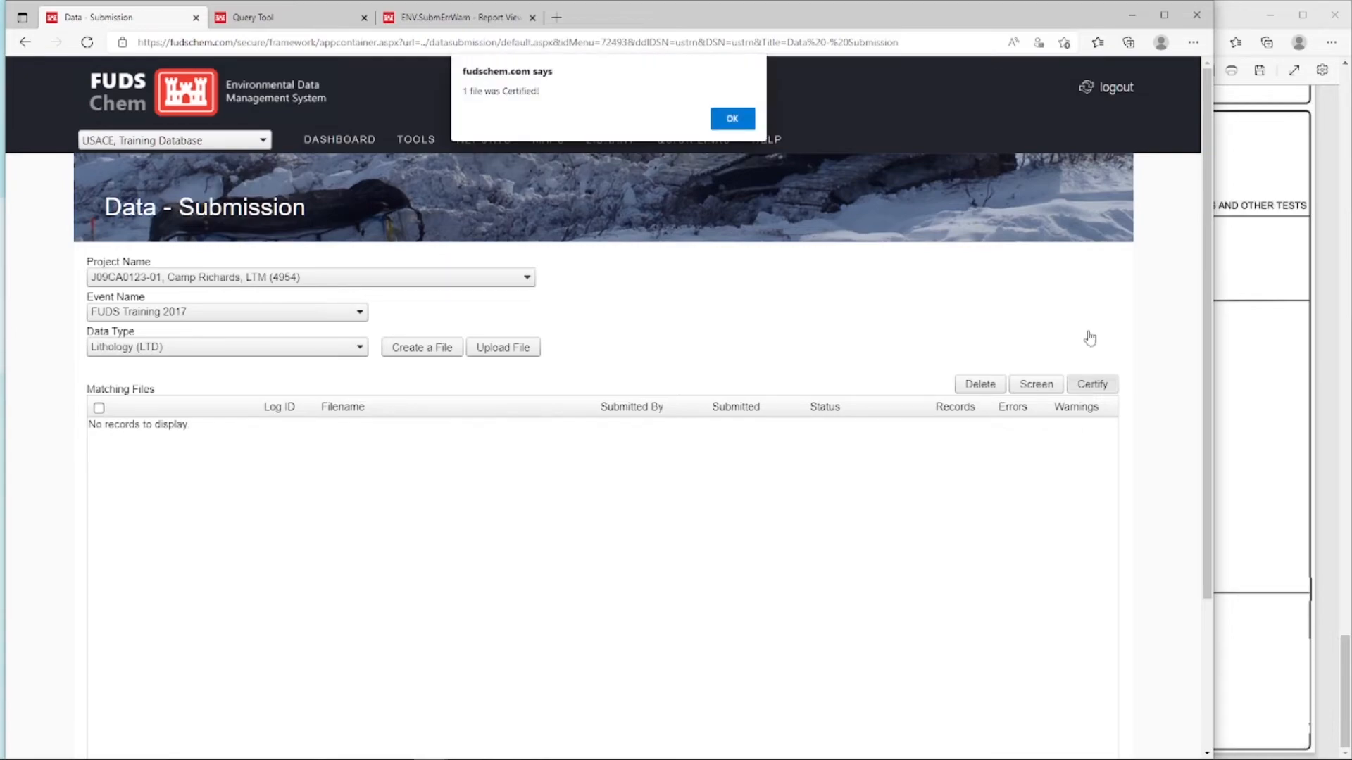
left_click(731, 119)
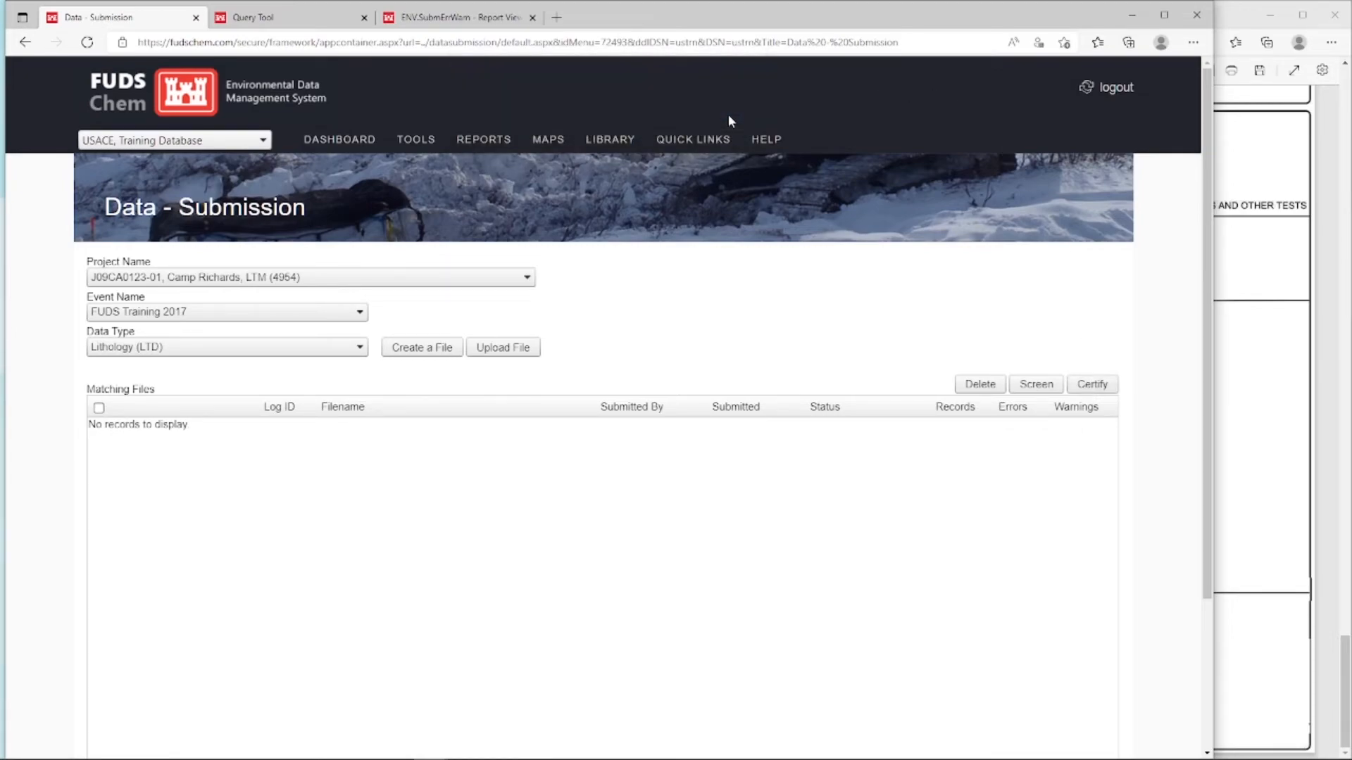